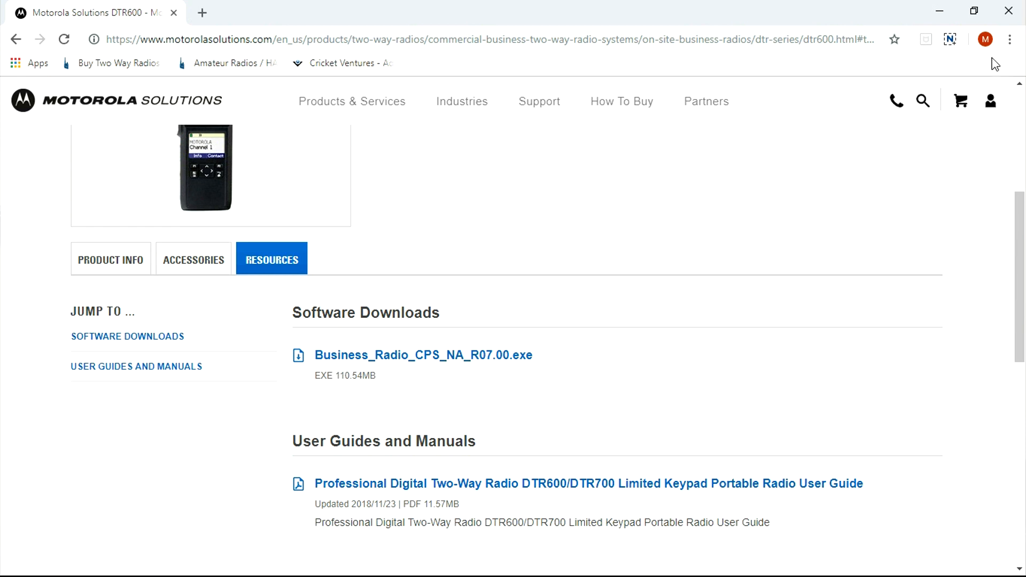
# Launch the Business Radio CPS installer from the desktop and accept the terms of its license agreement
pyautogui.click(938, 14)
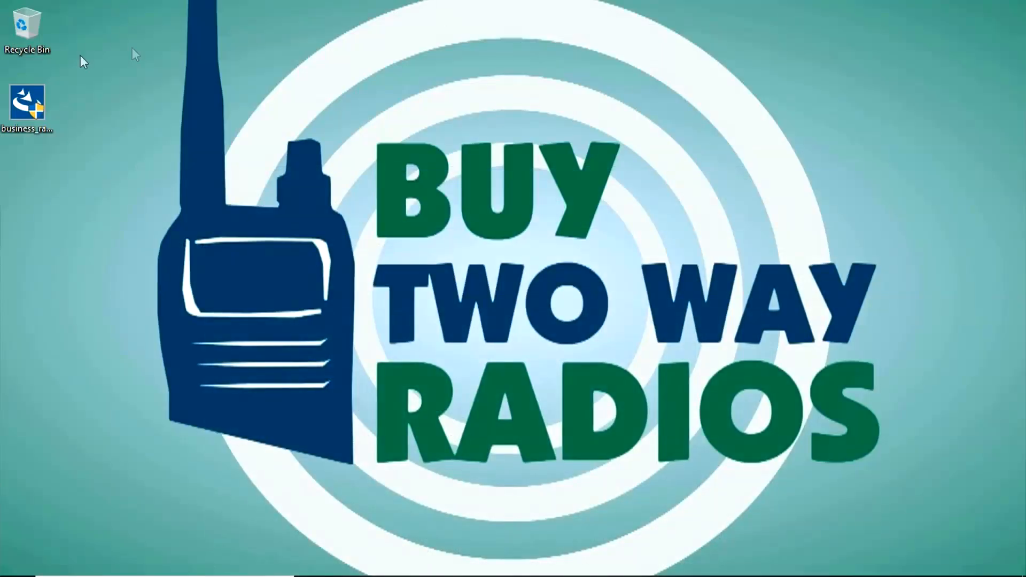
pyautogui.click(28, 101)
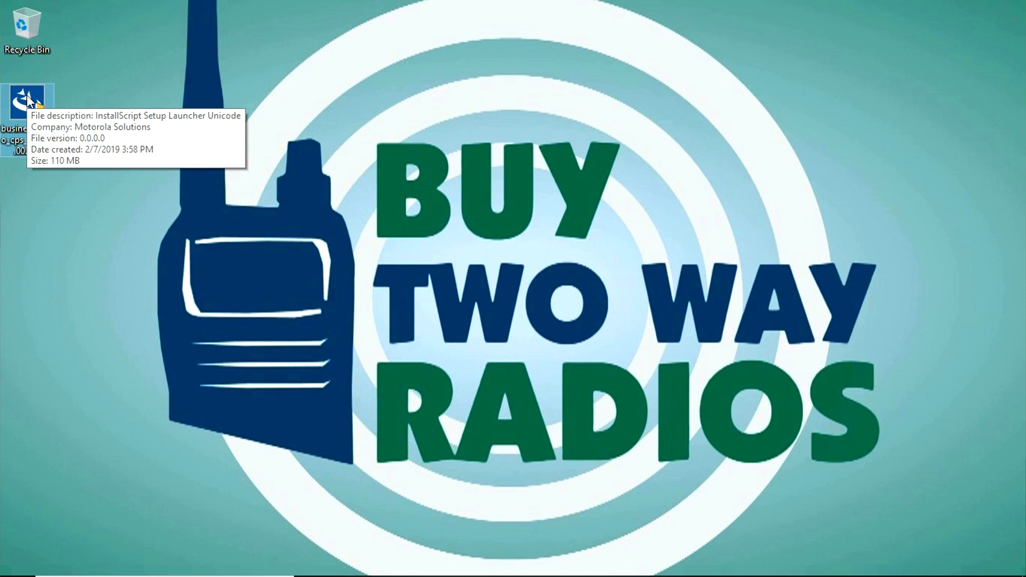
pyautogui.click(433, 389)
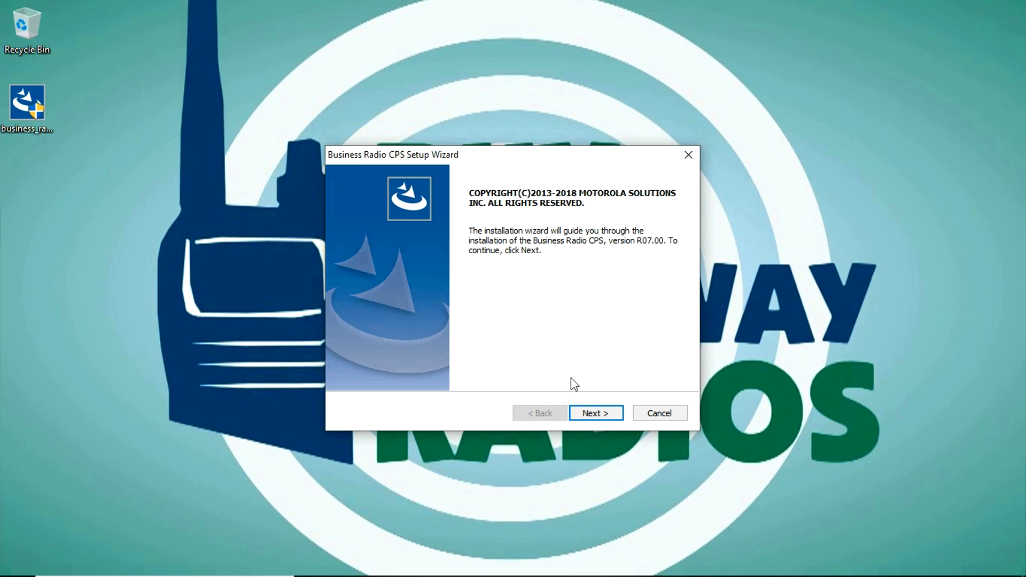
pyautogui.click(605, 411)
pyautogui.click(415, 356)
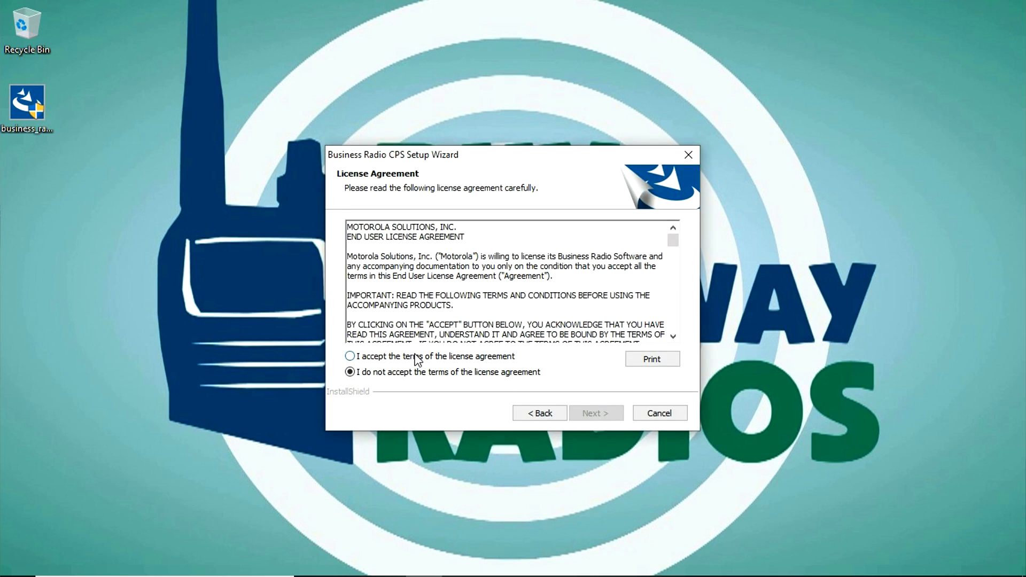
pyautogui.click(604, 411)
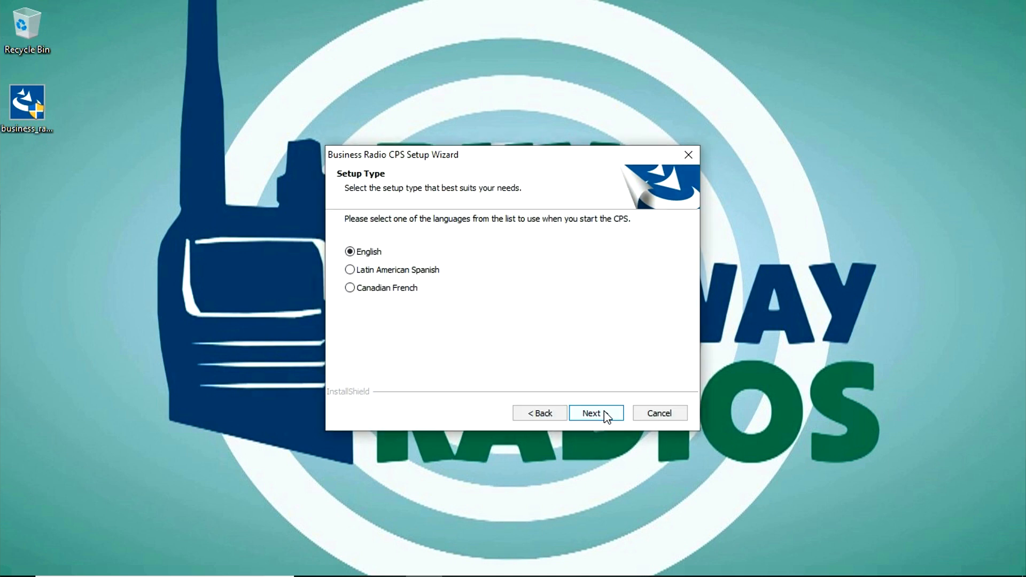
# Install Business Radio CPS in English with the default folders and a desktop shortcut, and run the program on finishing
pyautogui.click(604, 411)
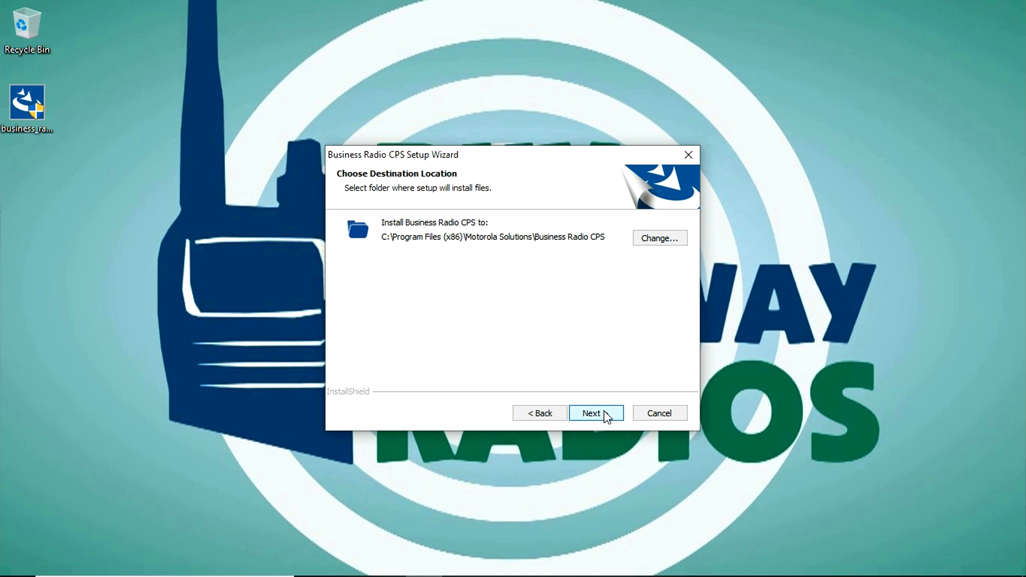
pyautogui.click(604, 413)
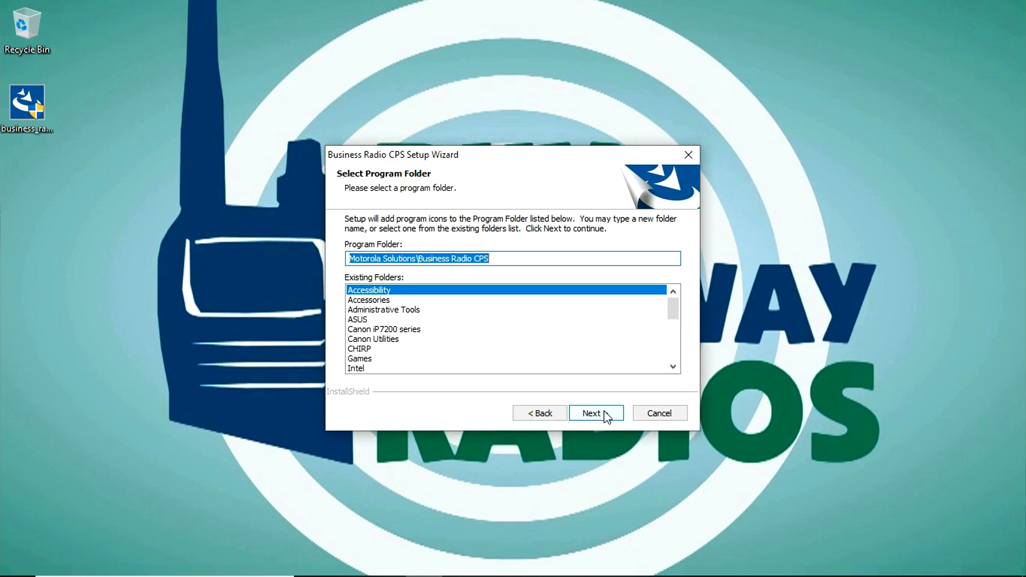
pyautogui.click(603, 413)
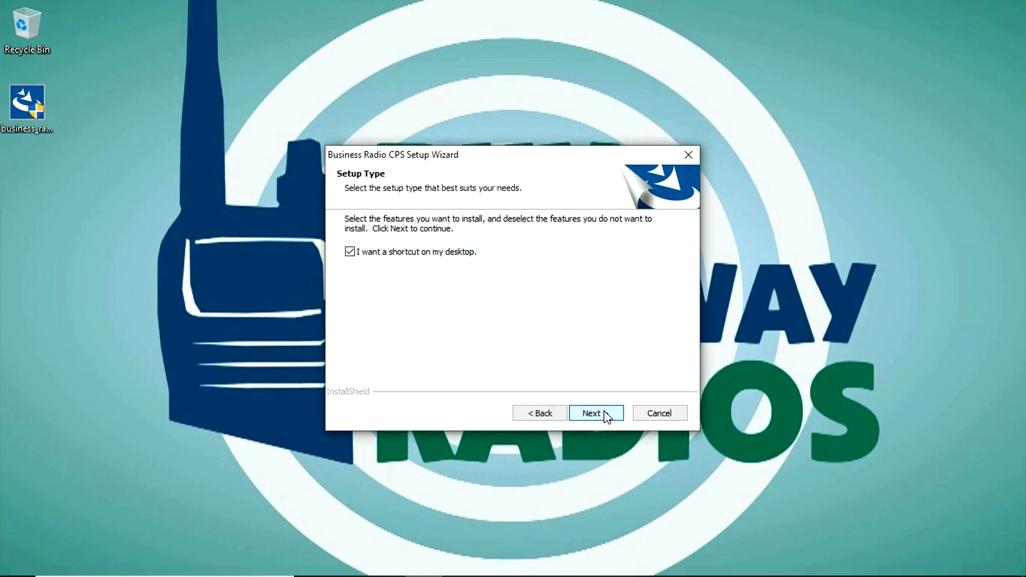
pyautogui.click(604, 412)
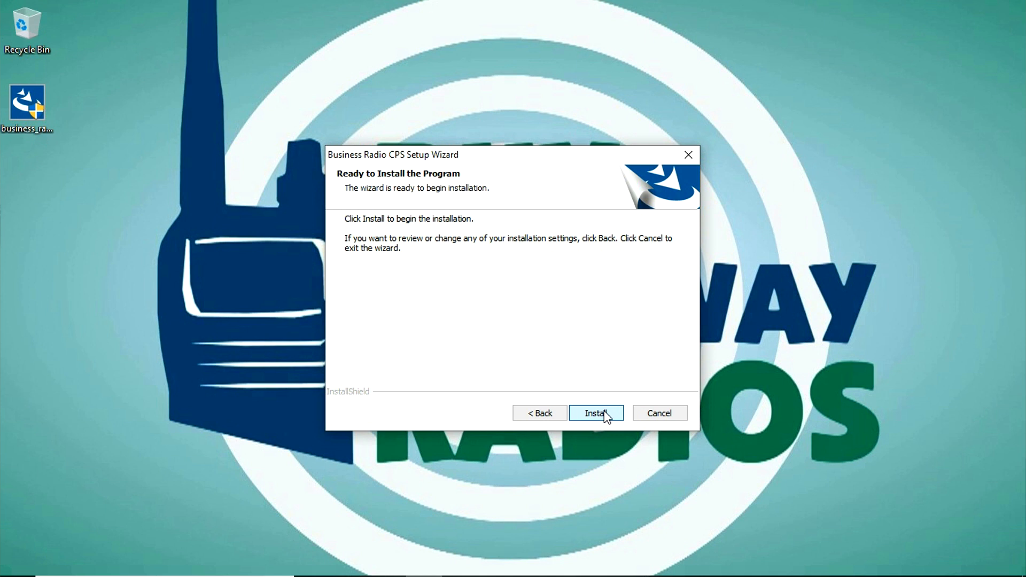
pyautogui.click(603, 413)
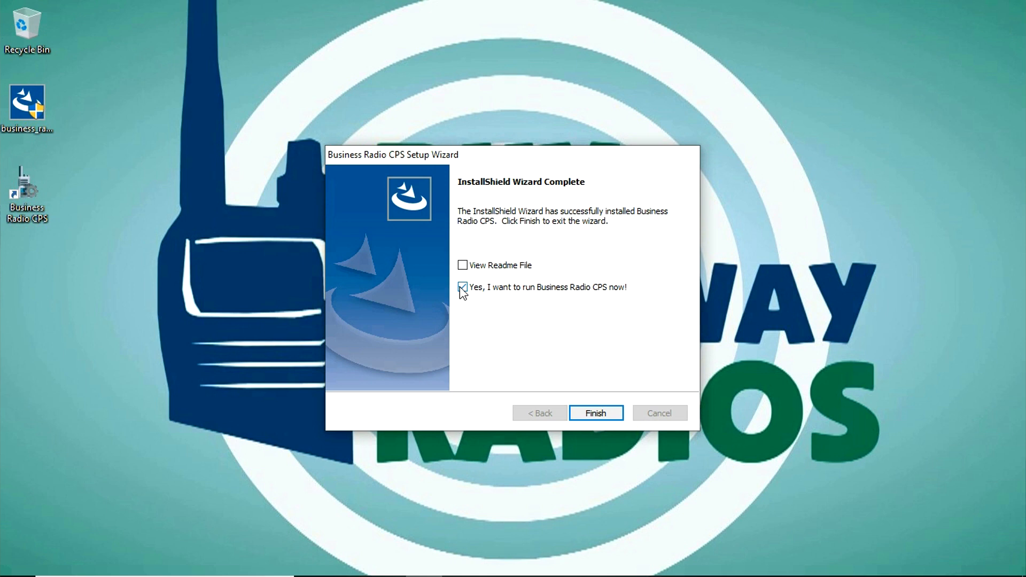
pyautogui.click(592, 414)
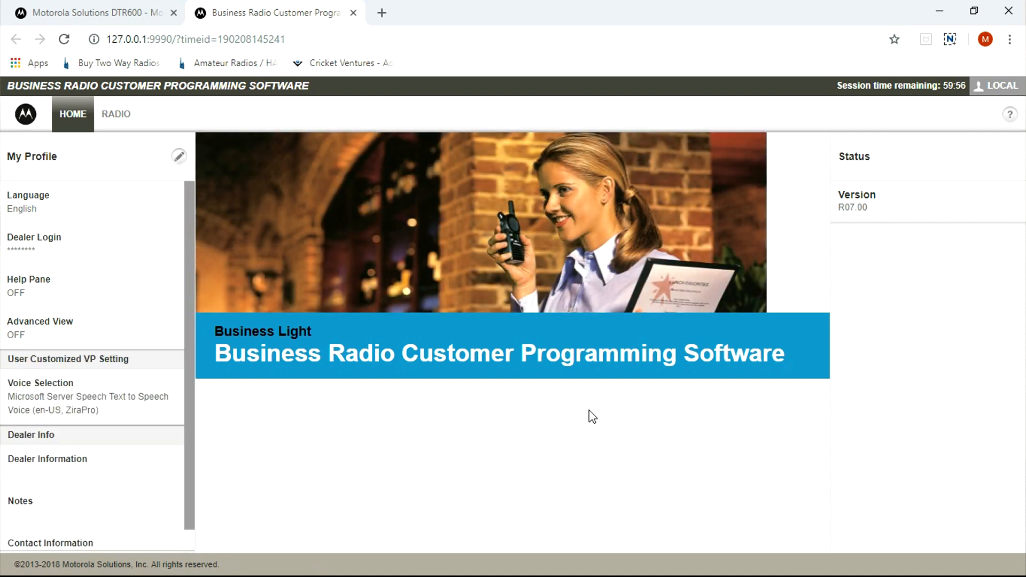
pyautogui.moveTo(871, 209); pyautogui.dragTo(836, 216)
pyautogui.click(871, 210)
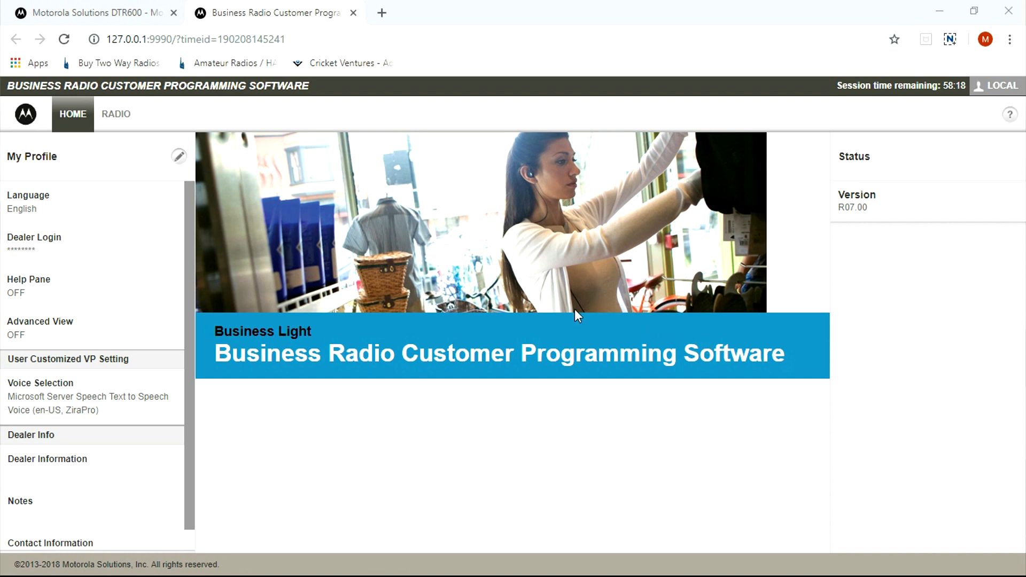
# Create a new radio profile of type DTR600/DTR700 based on the DTR600 model's default settings
pyautogui.click(123, 118)
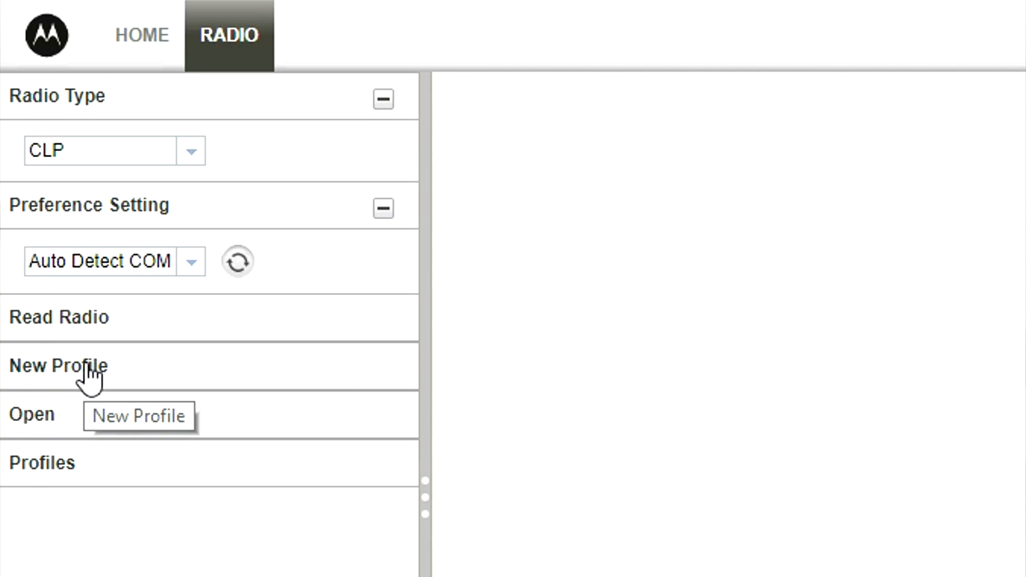
pyautogui.click(88, 368)
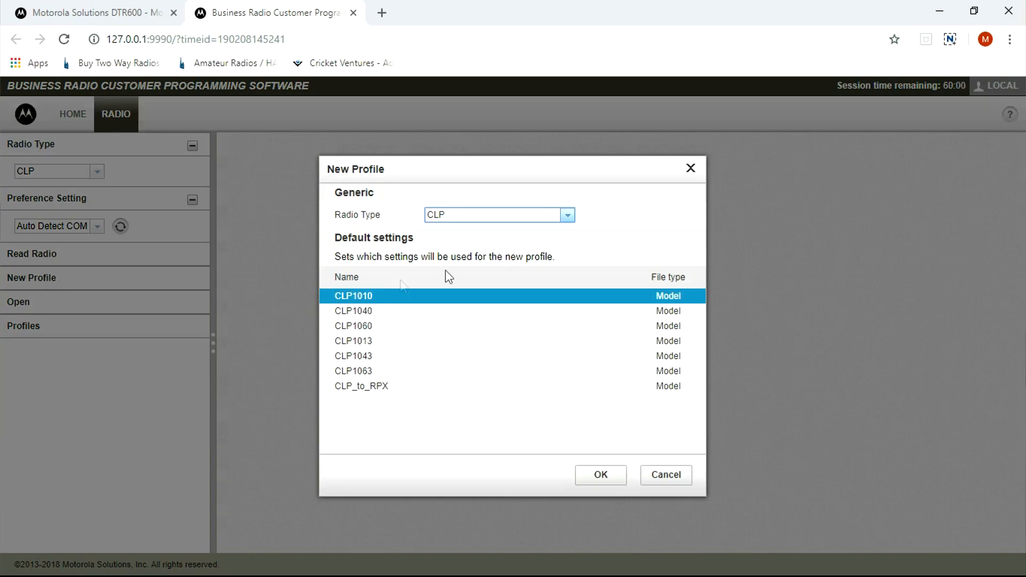
pyautogui.click(567, 219)
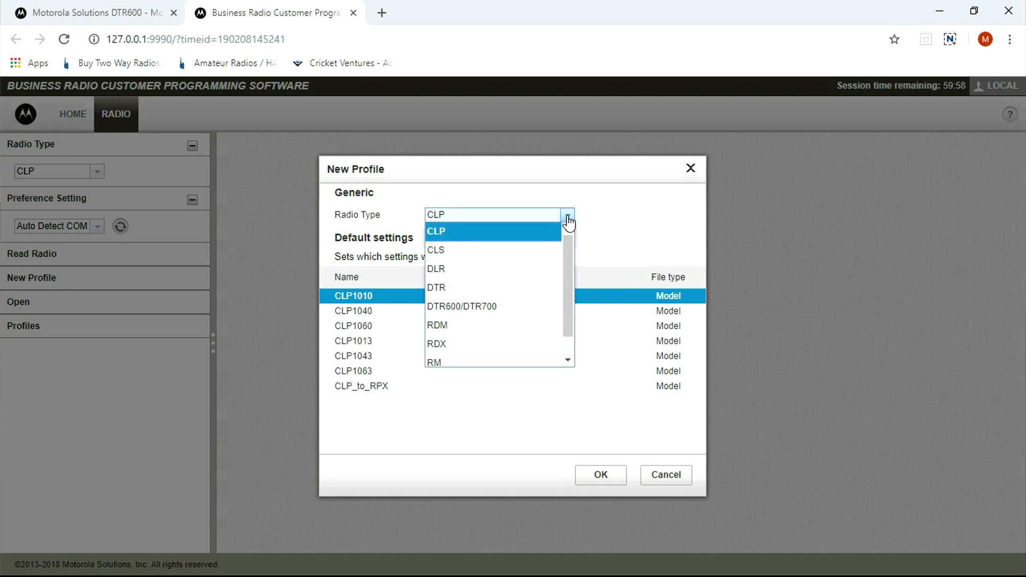
pyautogui.moveTo(569, 243); pyautogui.dragTo(566, 265)
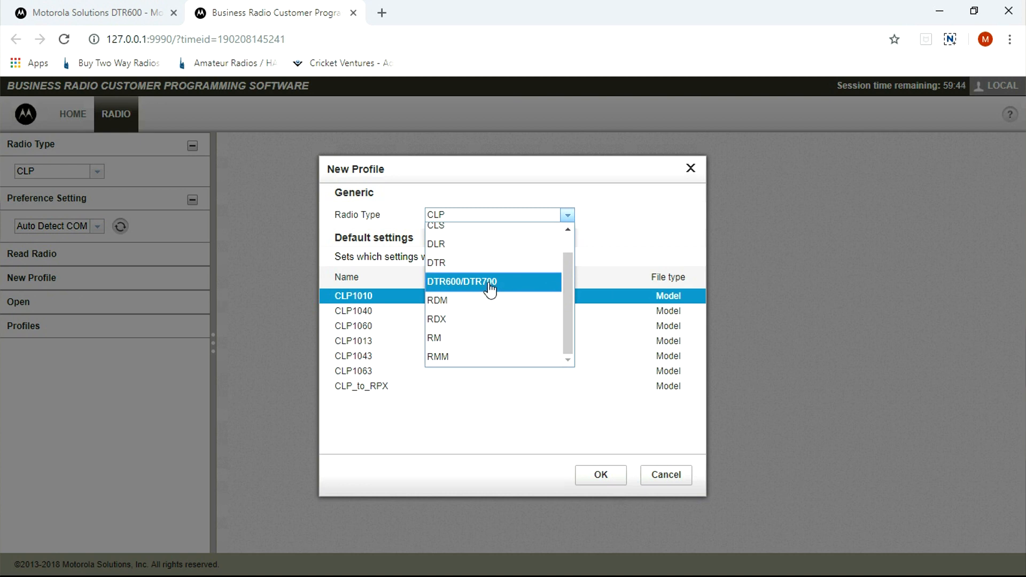
pyautogui.click(490, 283)
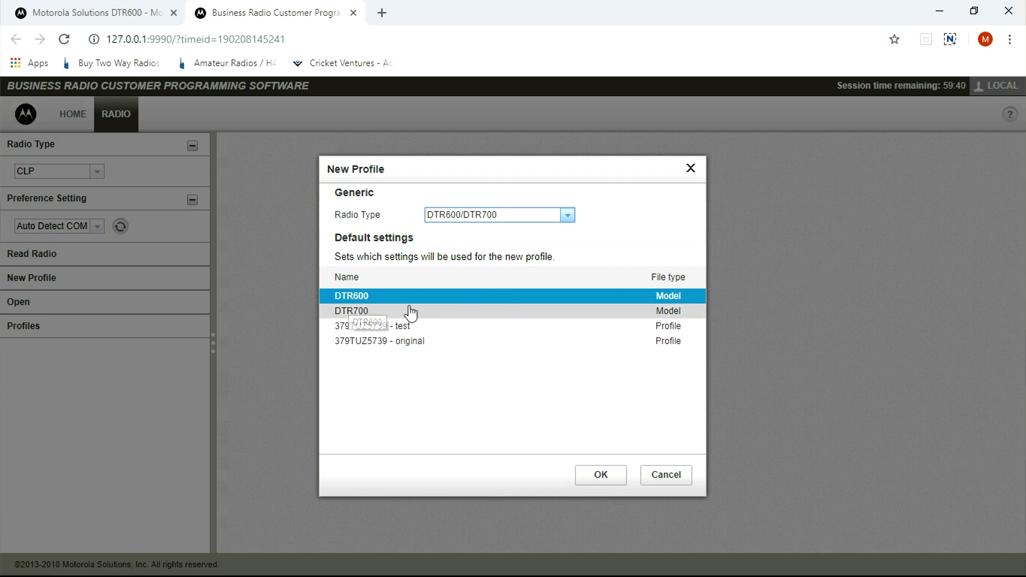
pyautogui.click(600, 476)
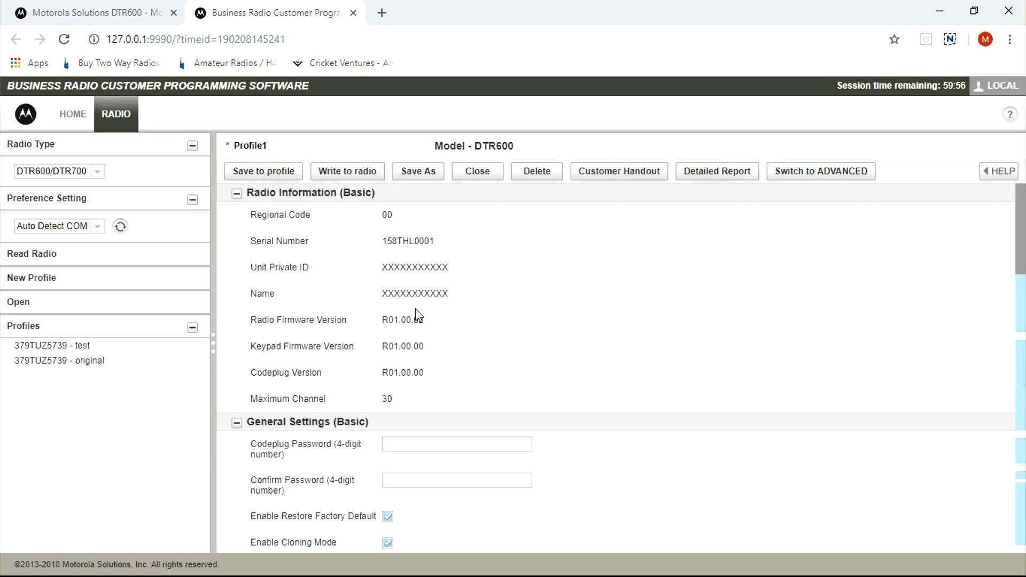
# Review the new profile's basic general, audio and button settings, and page through its channel list
pyautogui.scroll(-5, 416, 315)
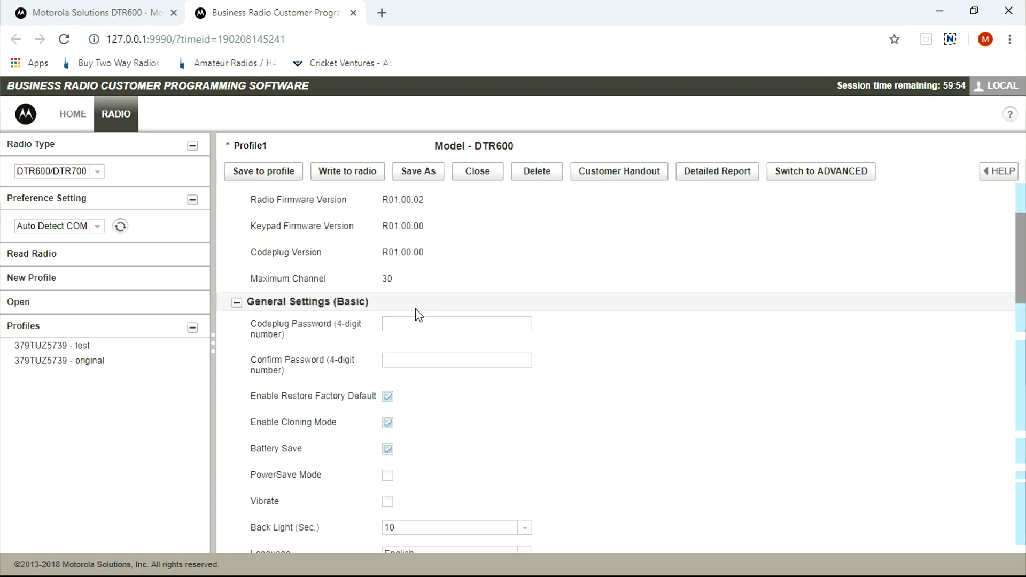
pyautogui.scroll(-10, 416, 316)
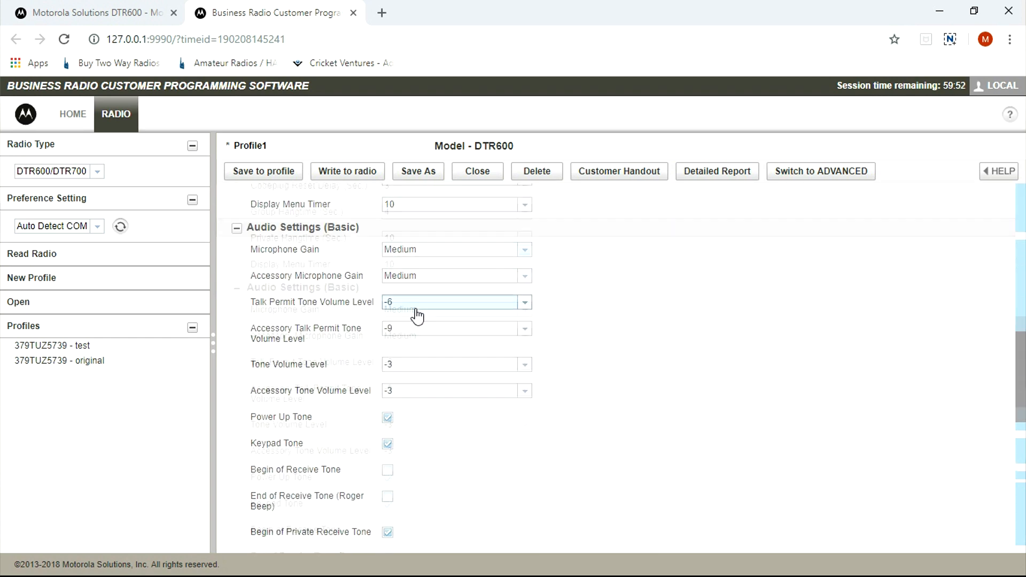
pyautogui.scroll(-2, 416, 315)
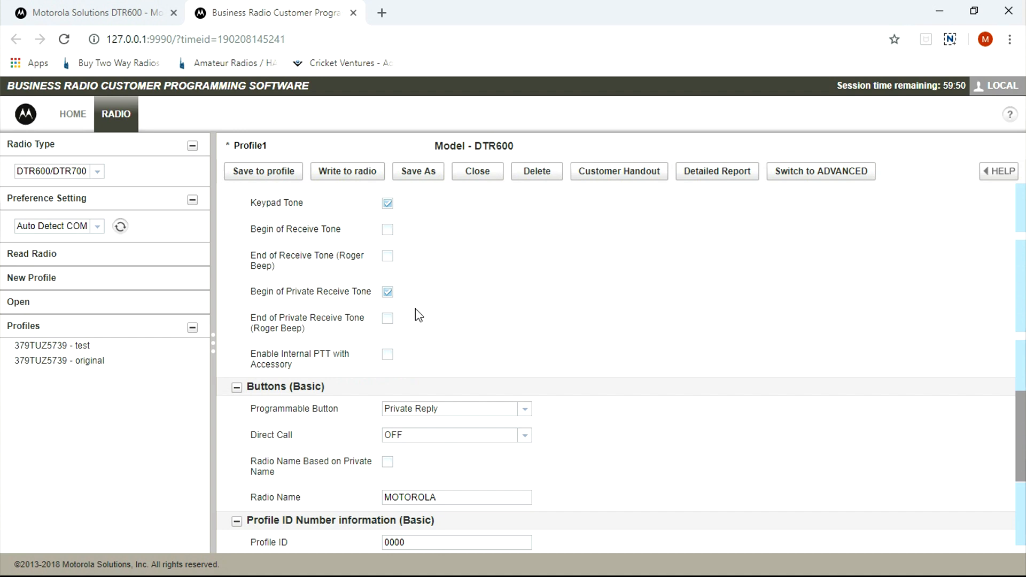
pyautogui.scroll(-5, 415, 309)
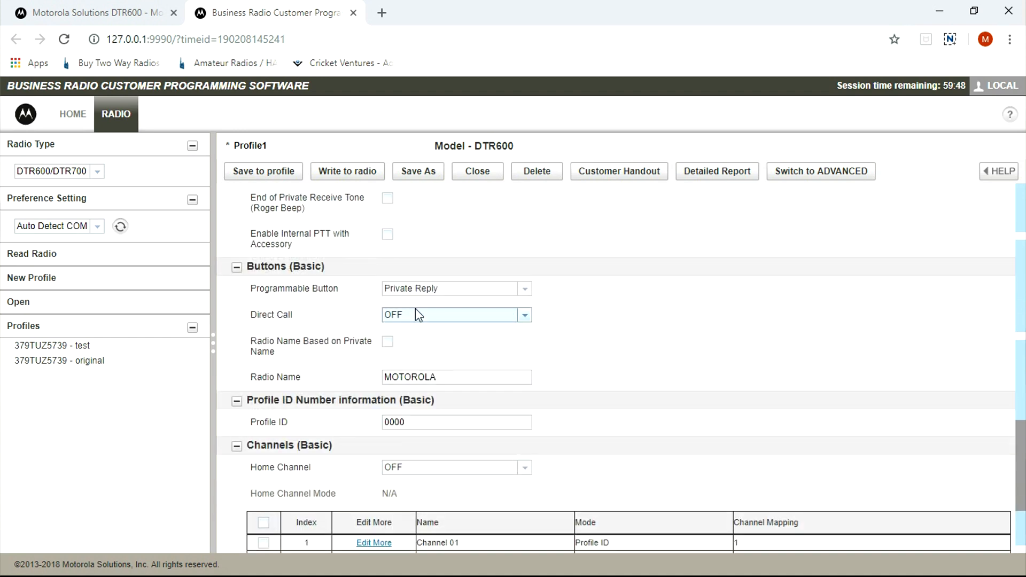
pyautogui.click(393, 533)
pyautogui.click(386, 534)
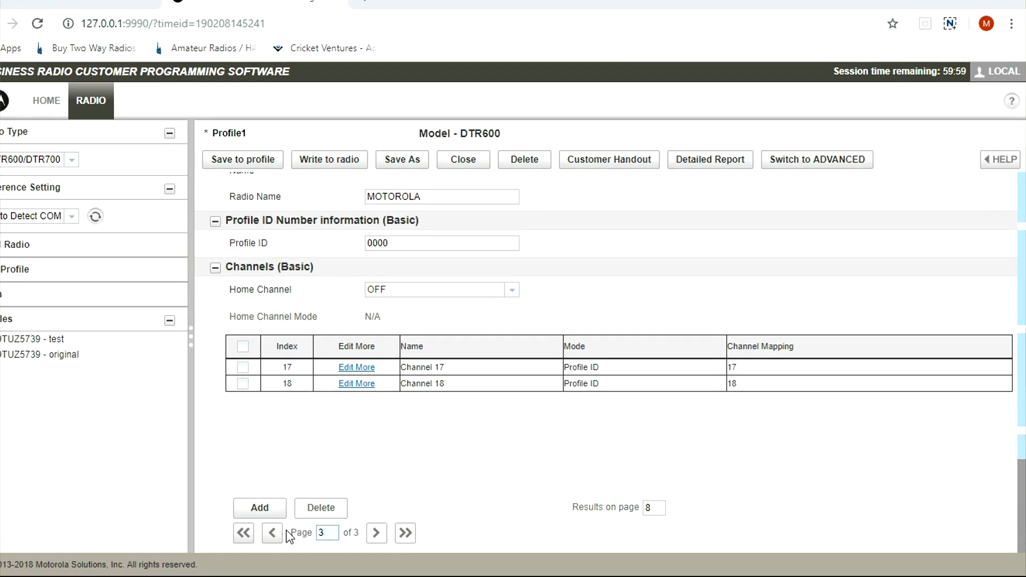
pyautogui.click(285, 534)
pyautogui.doubleClick(258, 532)
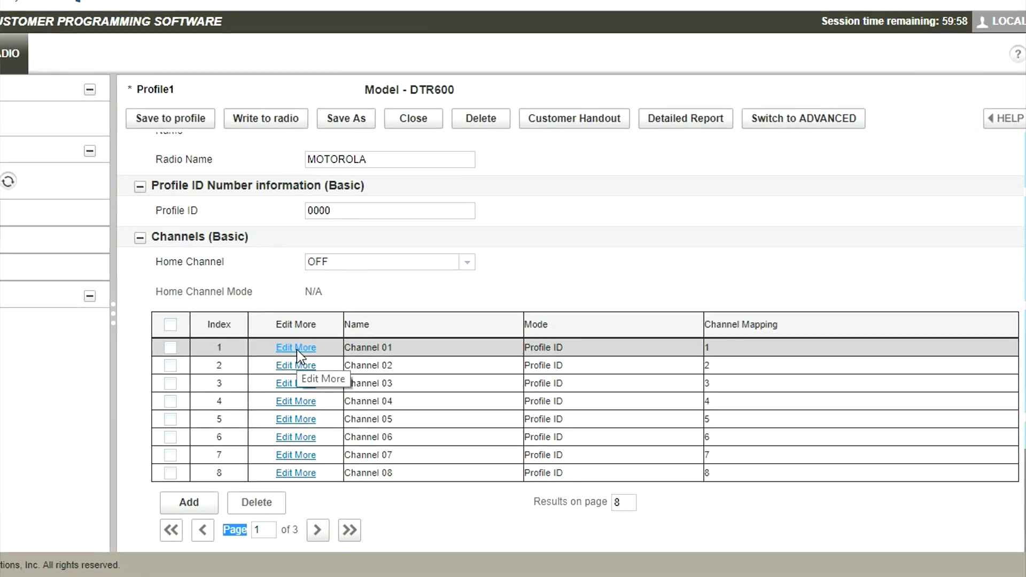
pyautogui.scroll(2, 296, 349)
pyautogui.scroll(10, 282, 348)
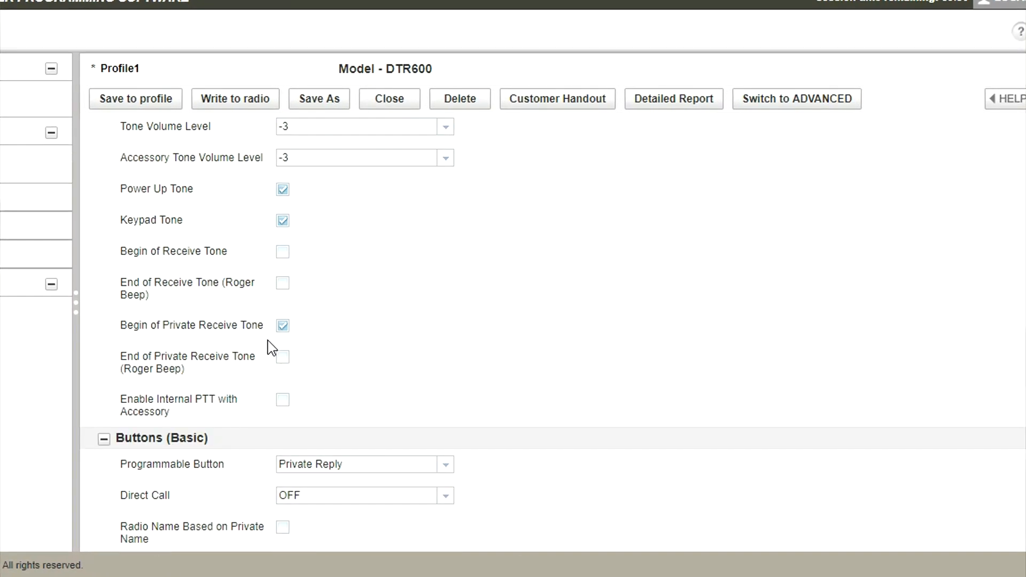
pyautogui.scroll(8, 259, 342)
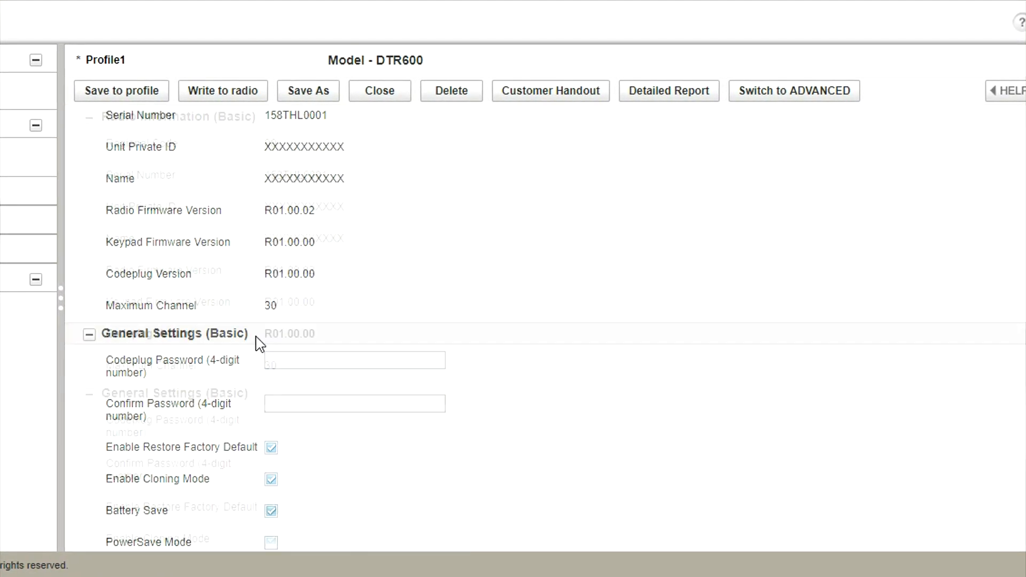
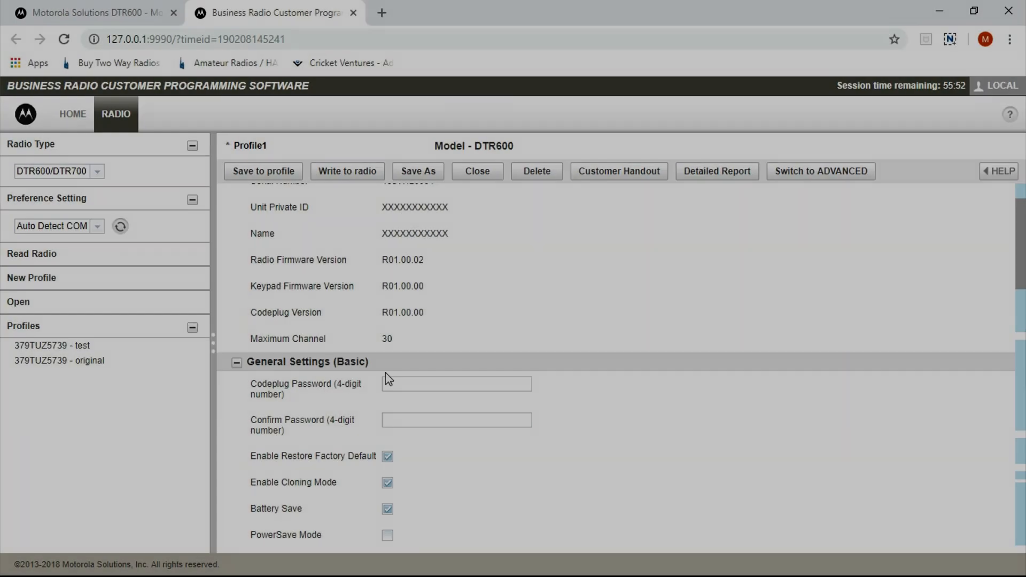
# Go over the basic view once more, from the audio and button settings to the profile ID and channels
pyautogui.scroll(-15, 388, 378)
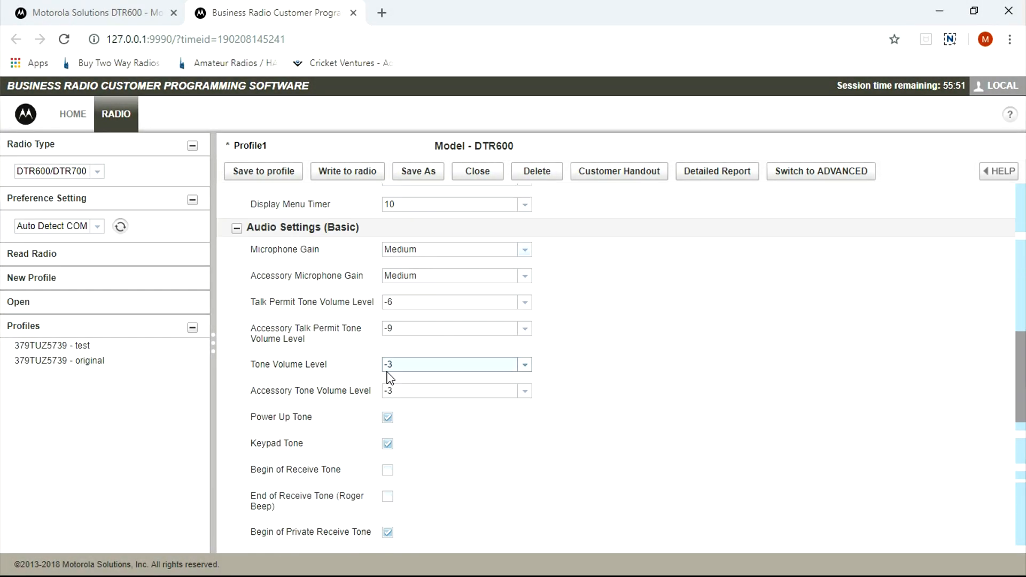
pyautogui.scroll(-1, 388, 378)
pyautogui.scroll(-2, 389, 374)
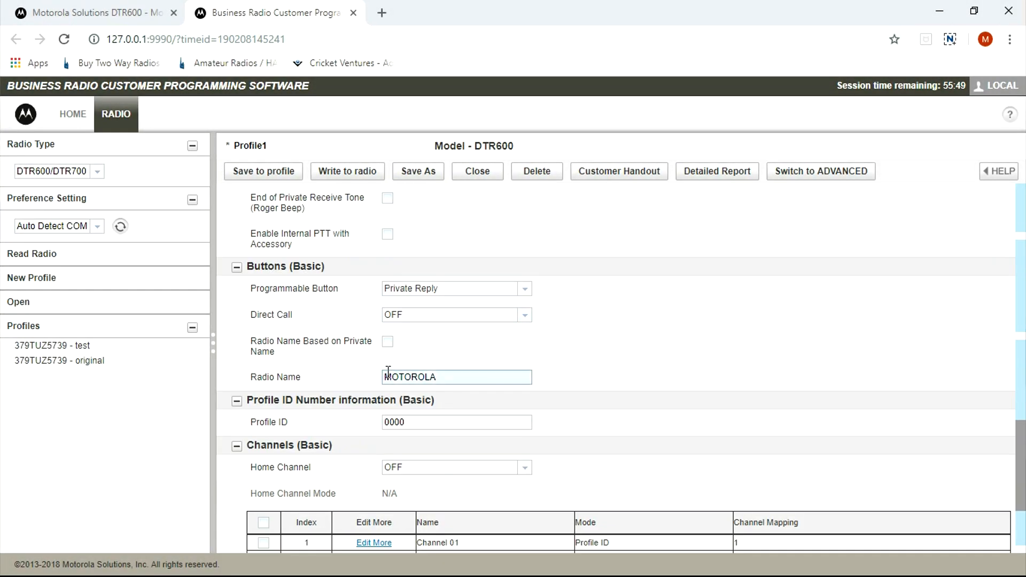
pyautogui.scroll(-3, 388, 374)
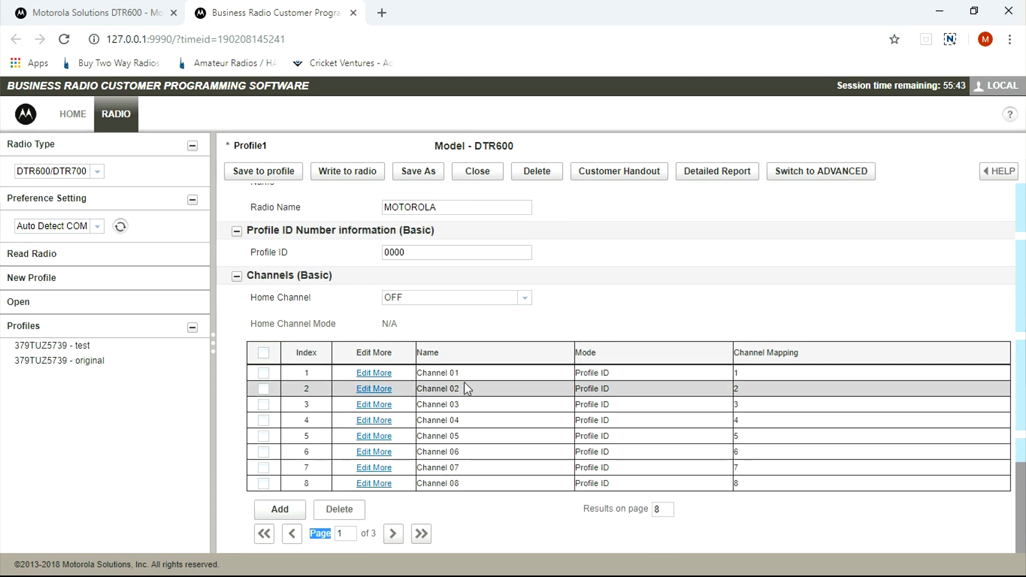
pyautogui.scroll(2, 465, 382)
pyautogui.scroll(10, 463, 380)
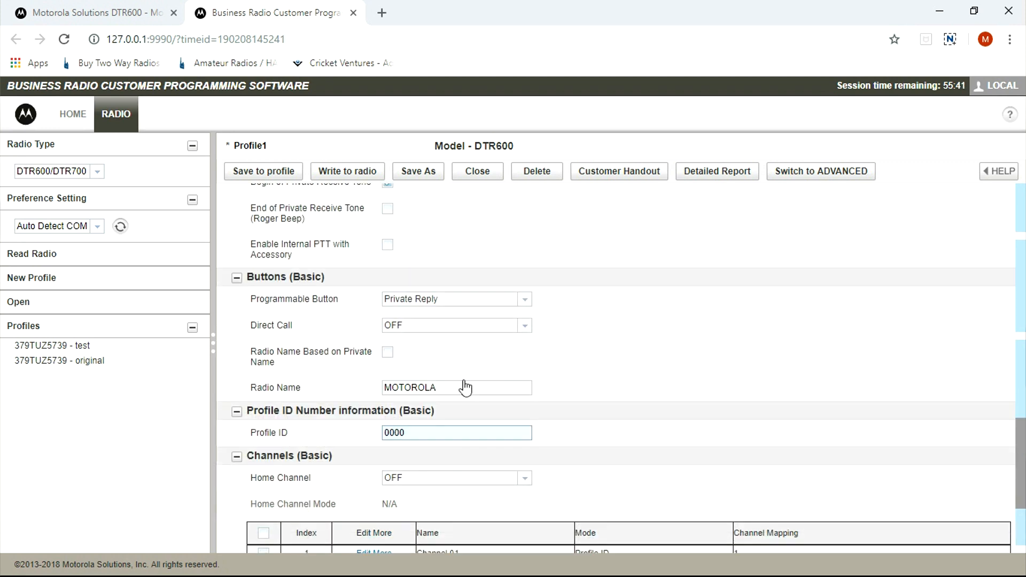
pyautogui.scroll(7, 463, 380)
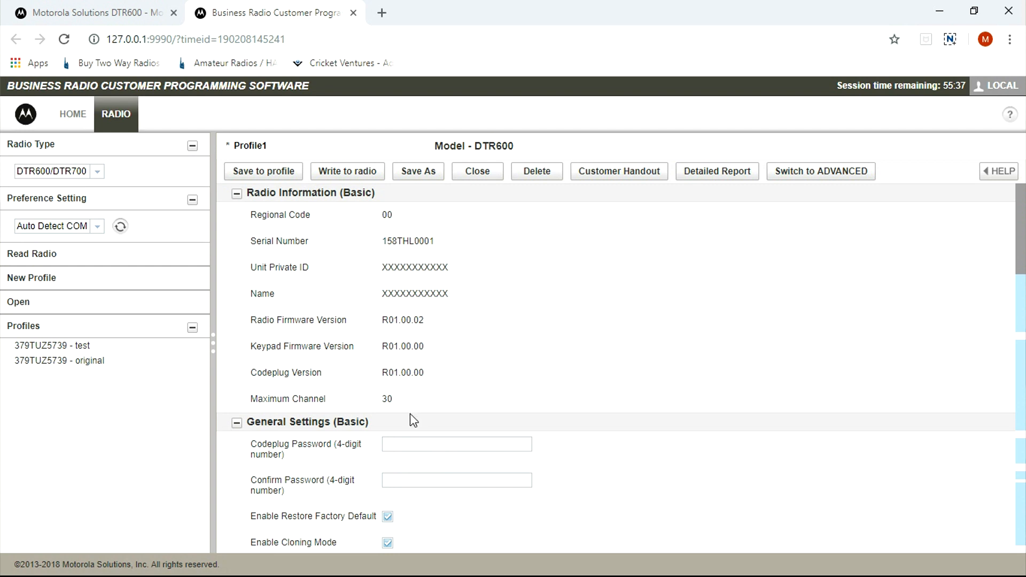
# In the advanced view, add a private contact with the person's name and the private ID read from the connected radio
pyautogui.click(797, 177)
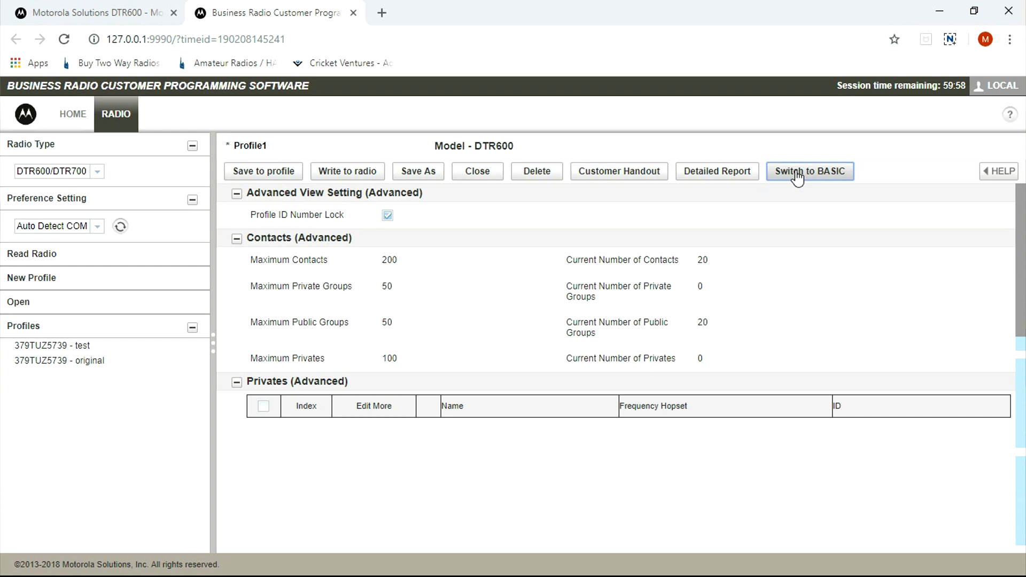
pyautogui.scroll(-1, 788, 262)
pyautogui.scroll(-1, 788, 262)
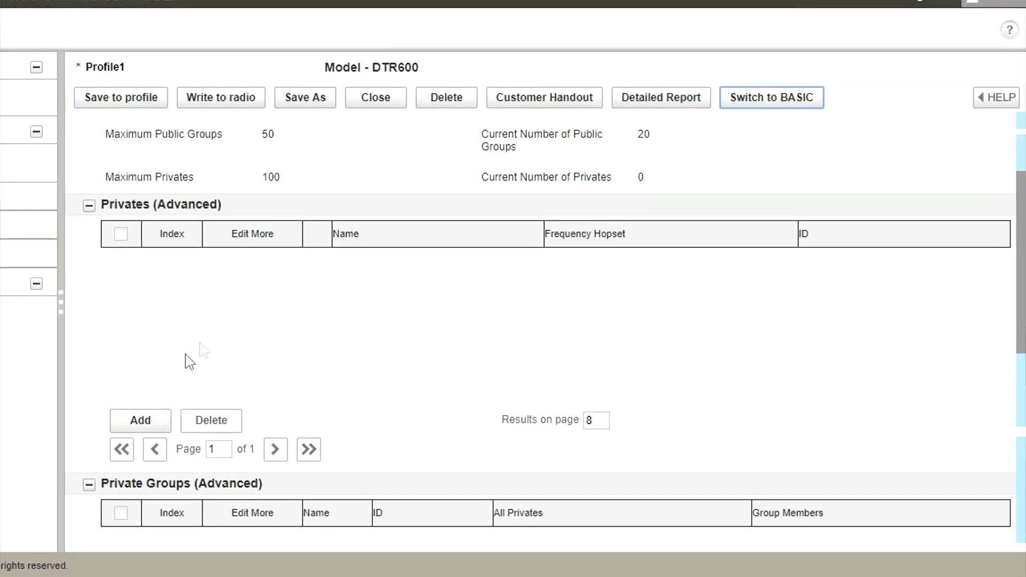
pyautogui.click(152, 422)
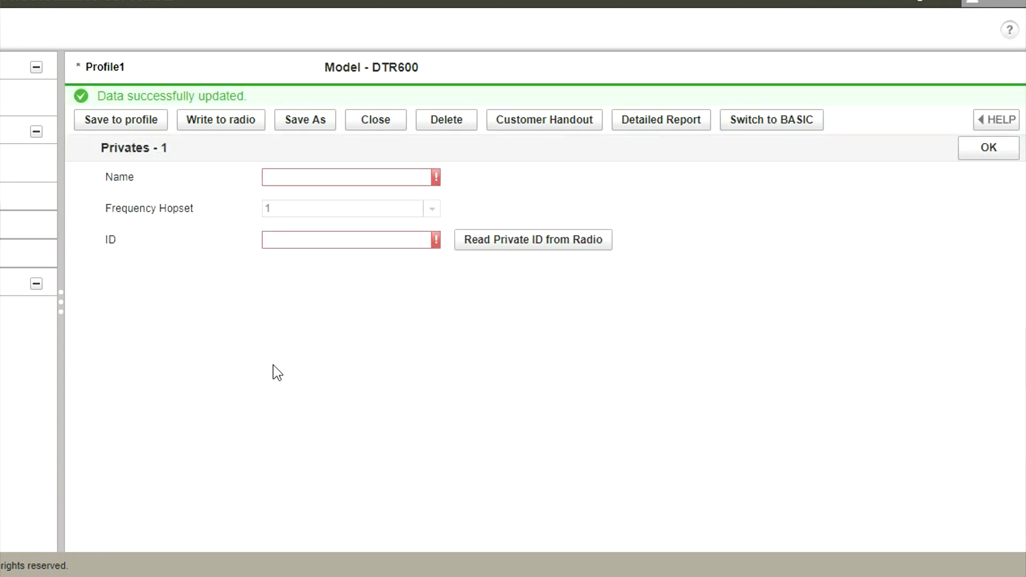
pyautogui.click(346, 179)
pyautogui.write('Janet')
pyautogui.click(322, 244)
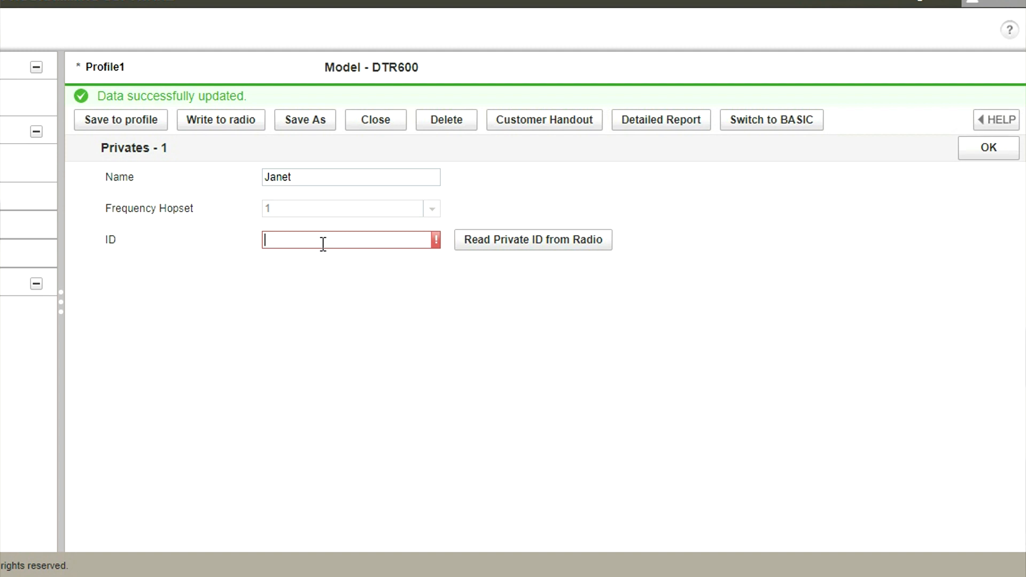
pyautogui.click(494, 249)
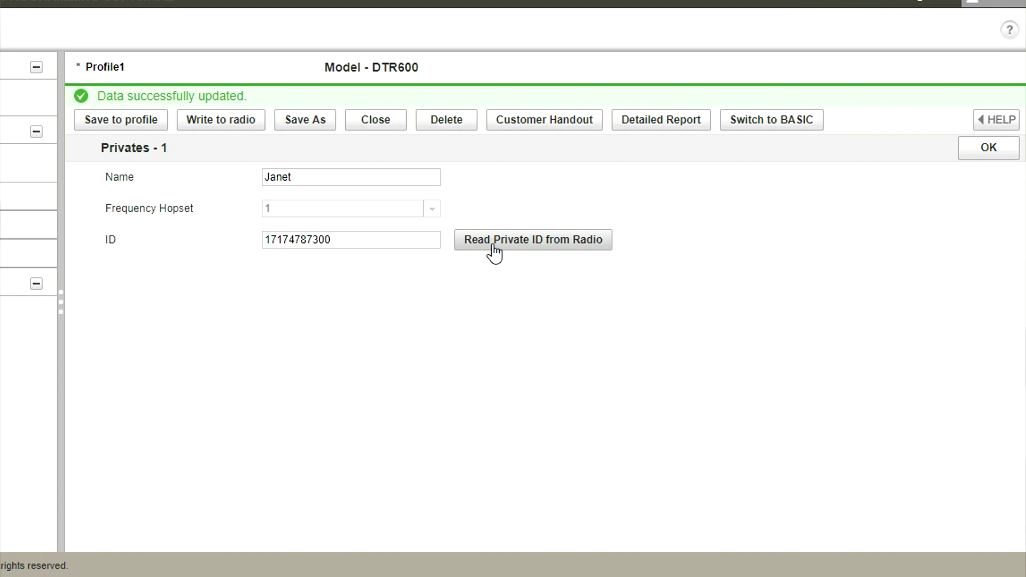
pyautogui.click(330, 240)
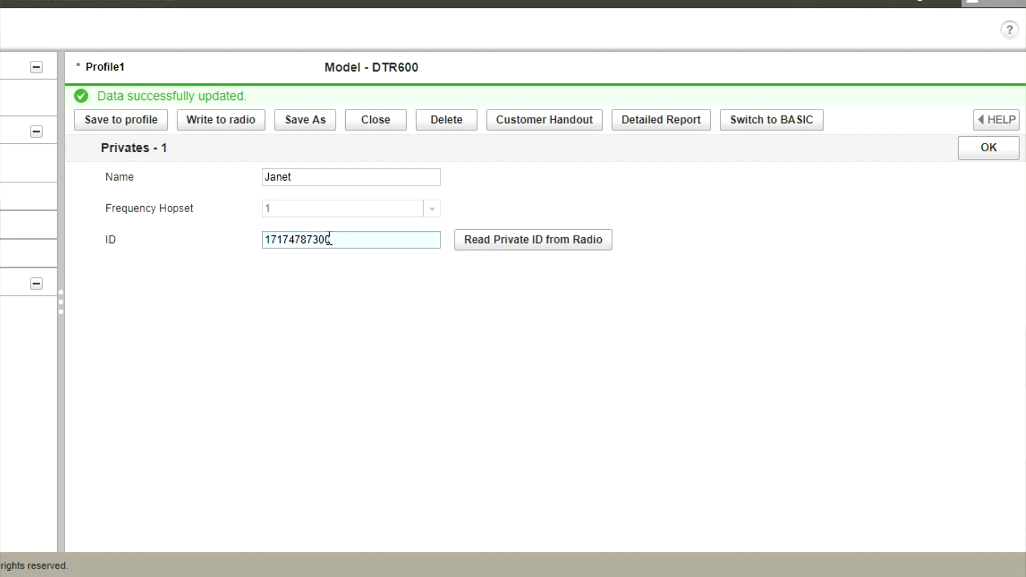
pyautogui.click(994, 152)
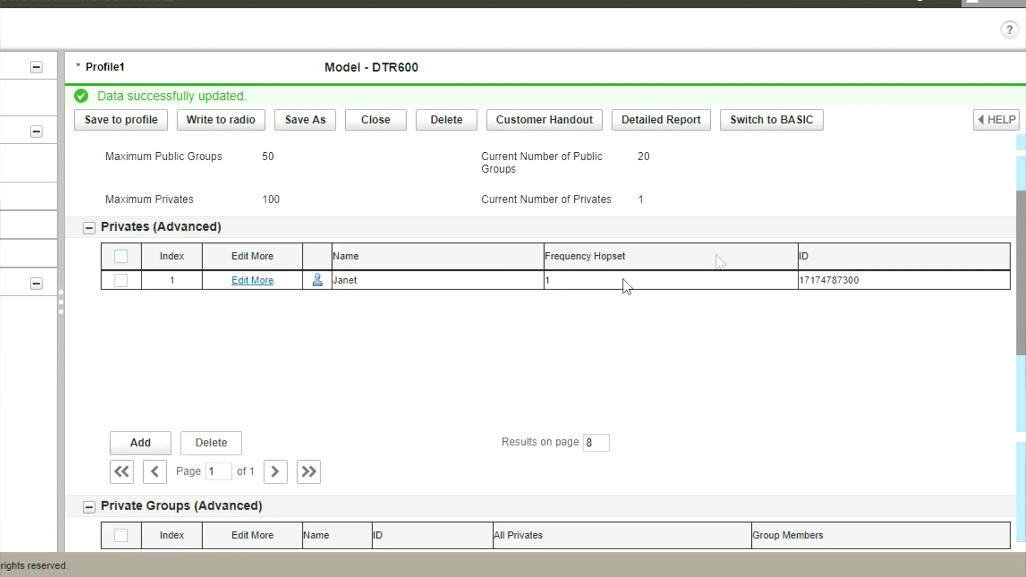
pyautogui.click(138, 446)
pyautogui.click(325, 176)
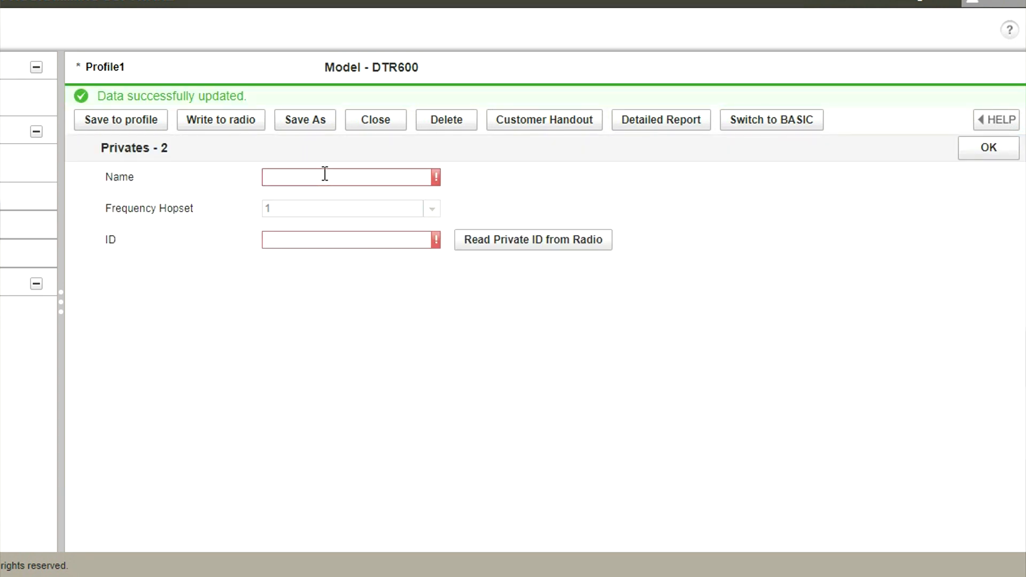
pyautogui.write('Grant')
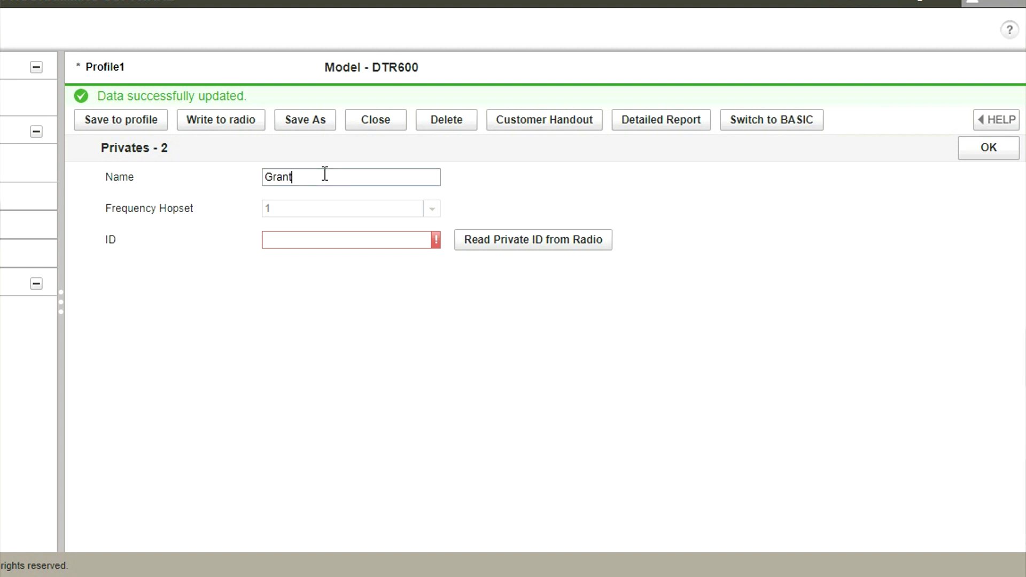
pyautogui.click(317, 244)
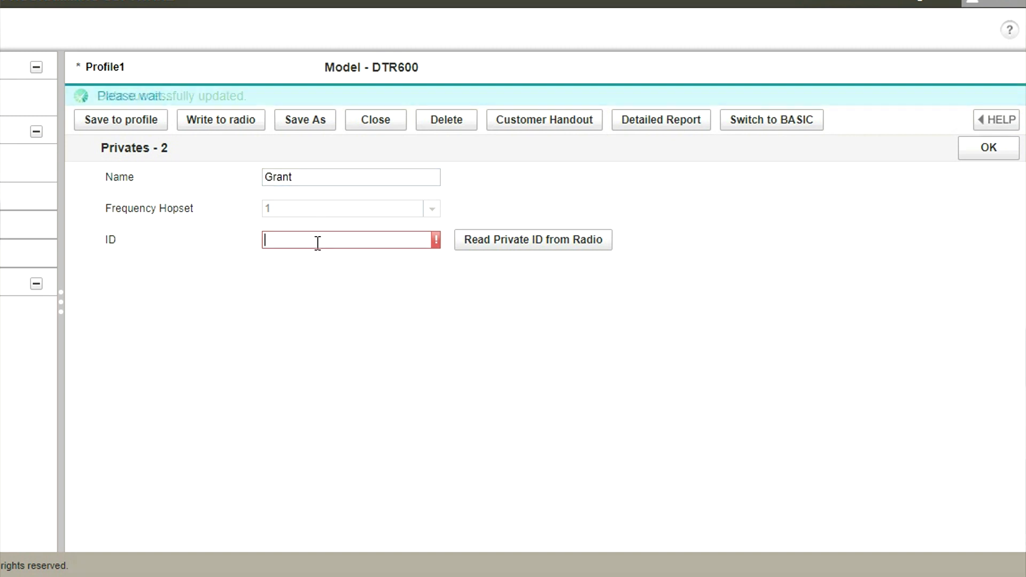
pyautogui.write('11111111111')
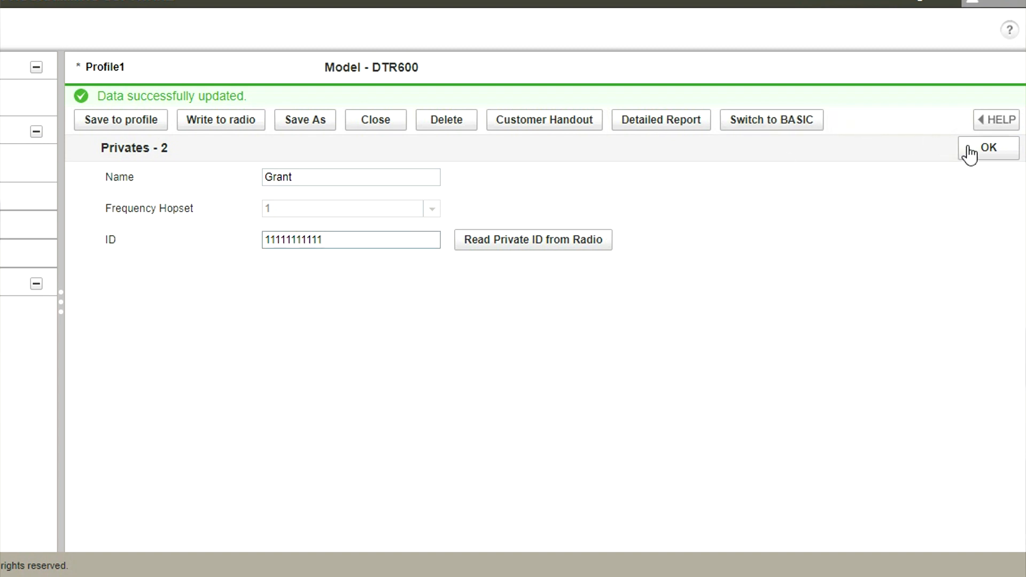
pyautogui.click(984, 156)
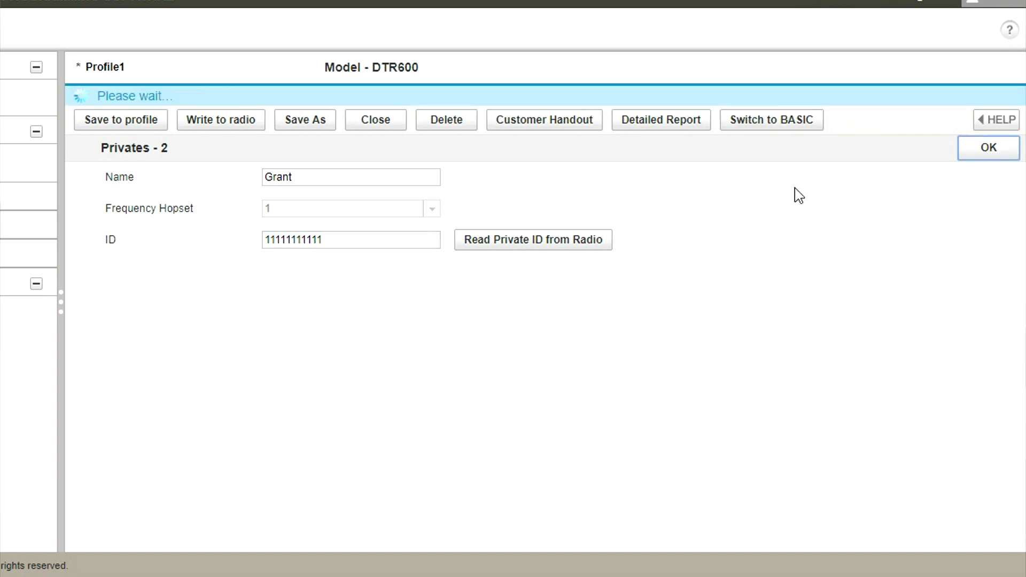
pyautogui.click(140, 442)
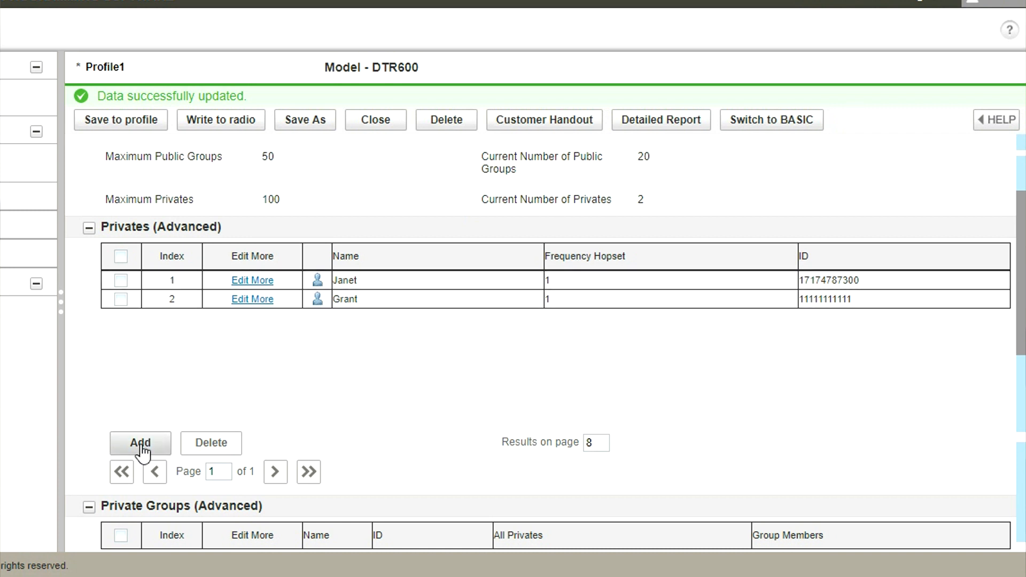
pyautogui.click(300, 178)
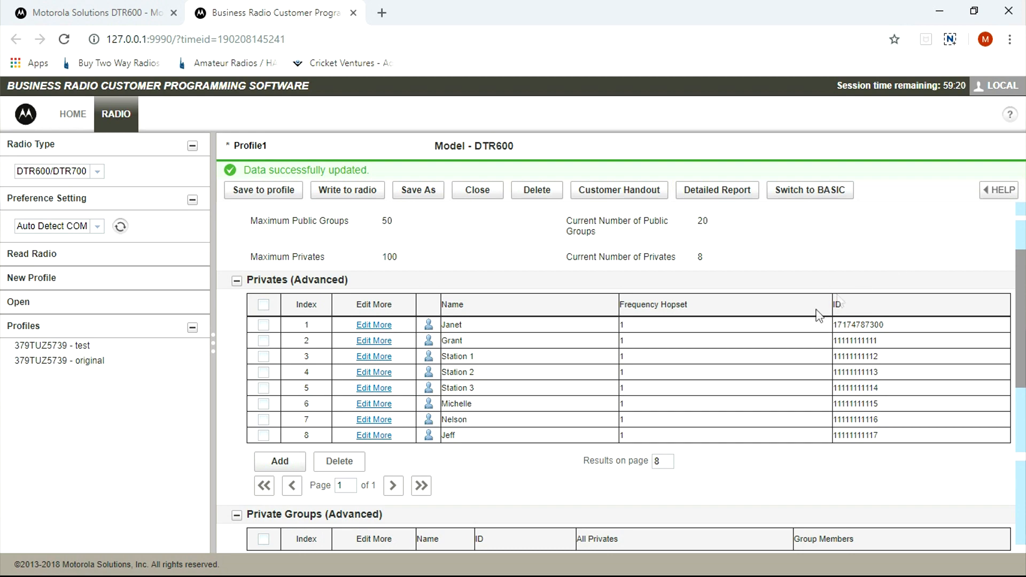
pyautogui.scroll(-2, 580, 419)
pyautogui.scroll(1, 533, 376)
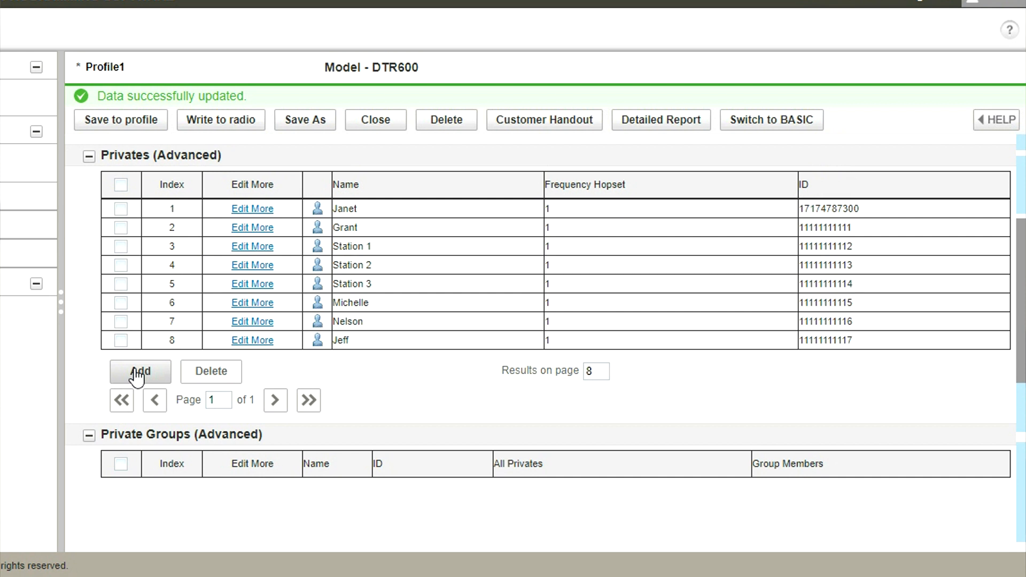
pyautogui.click(139, 373)
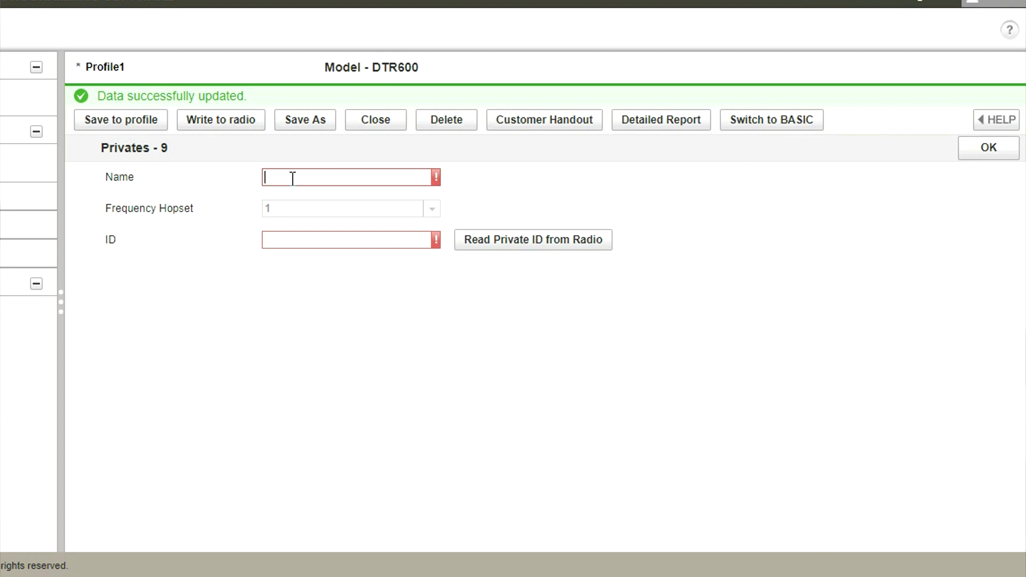
pyautogui.write('M')
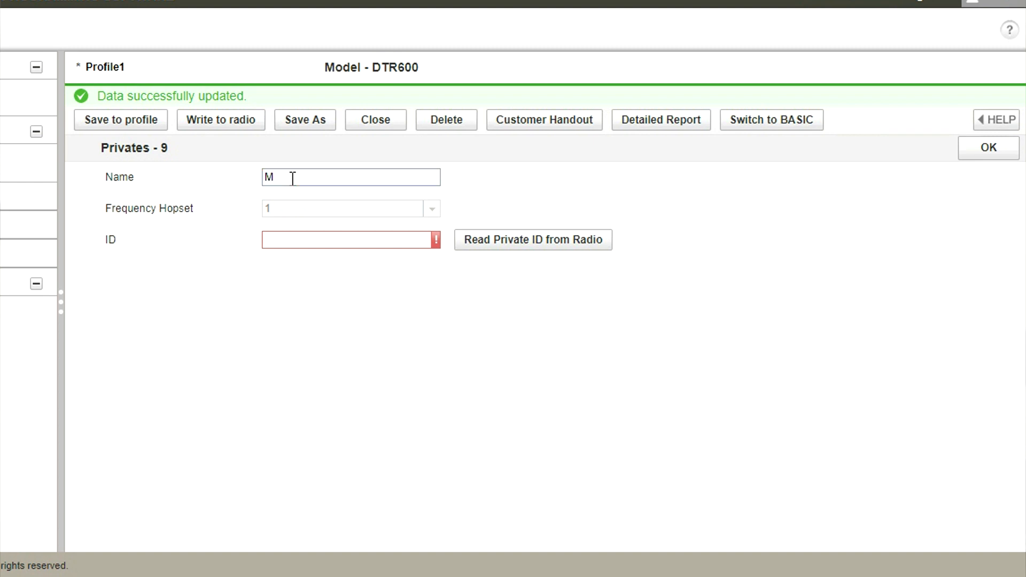
pyautogui.write('anager Gre')
pyautogui.press('BackSpace')
pyautogui.write('p')
pyautogui.click(286, 239)
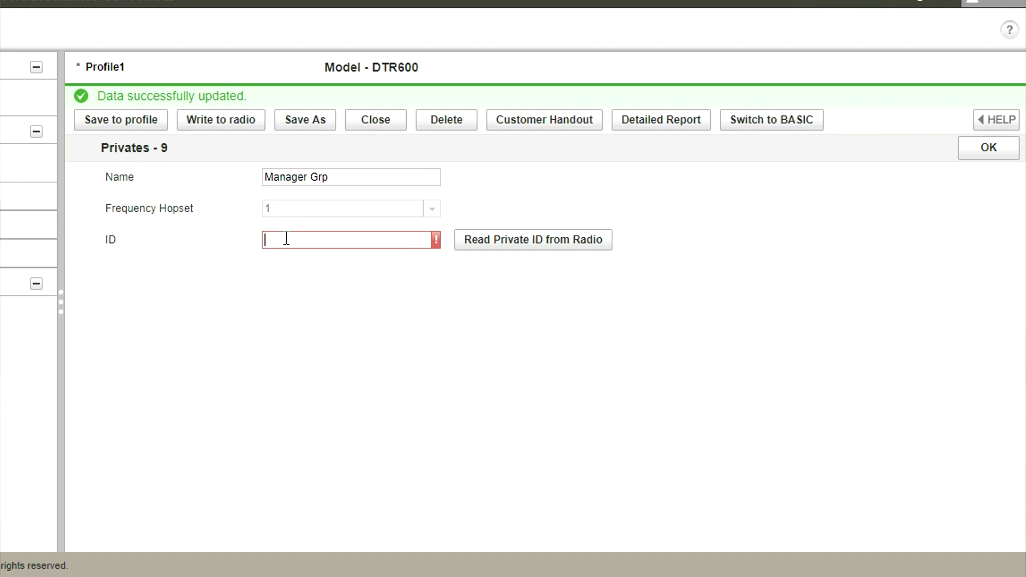
pyautogui.write('100')
pyautogui.write('10000000')
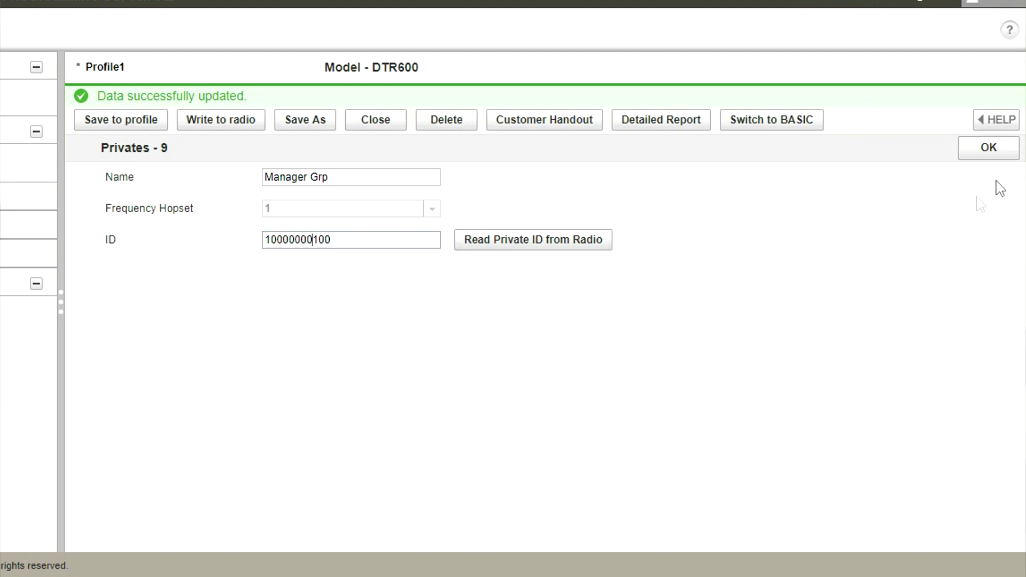
pyautogui.click(1000, 153)
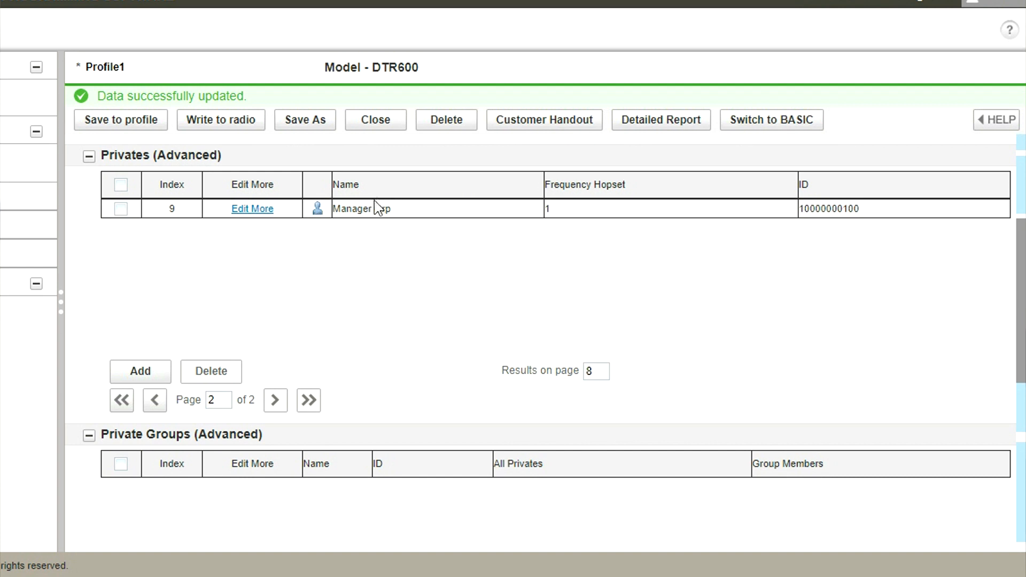
# Add a private group and try to name it Manager Group
pyautogui.scroll(-1, 344, 290)
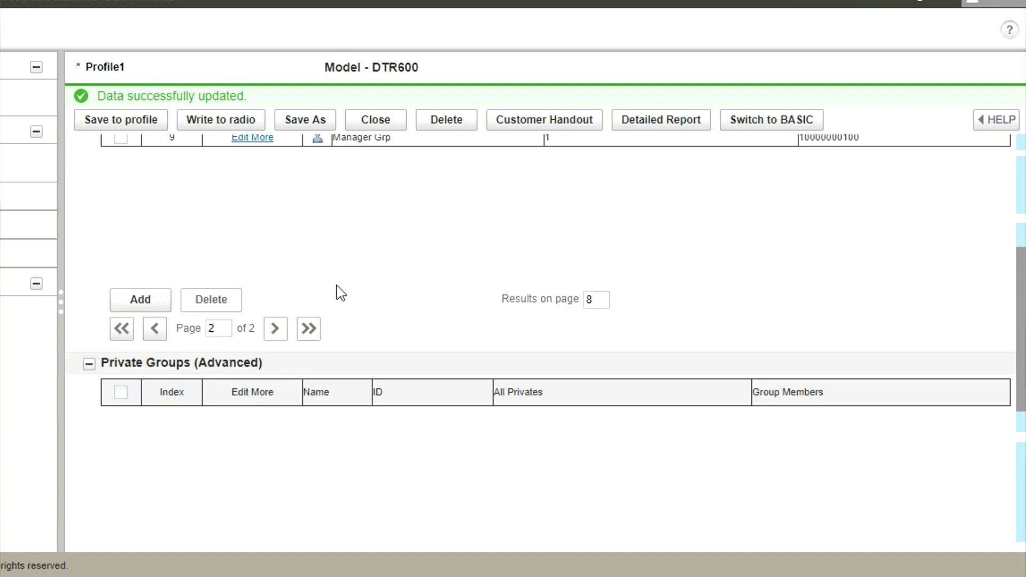
pyautogui.scroll(-1, 176, 385)
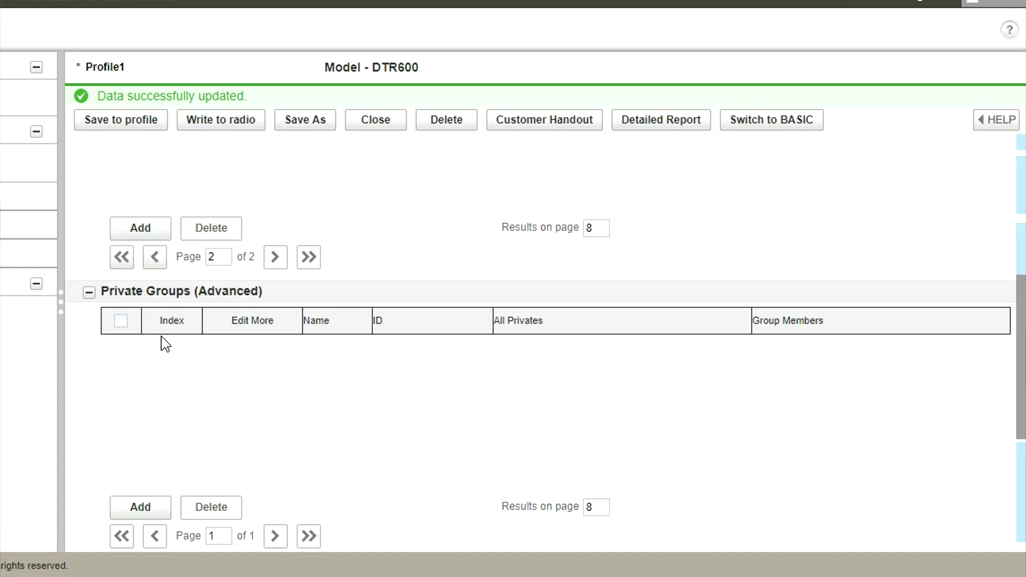
pyautogui.scroll(-1, 160, 342)
pyautogui.click(154, 437)
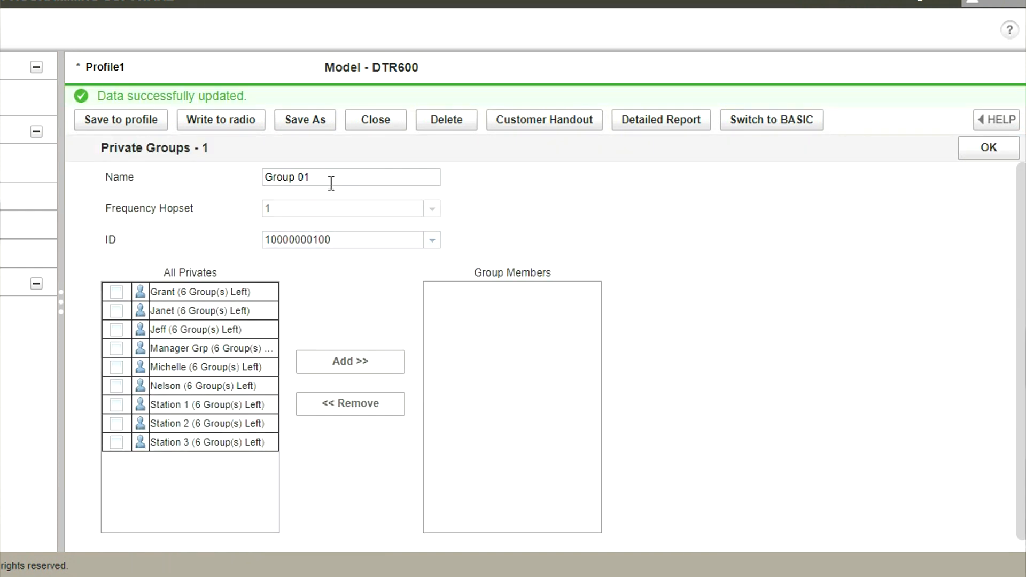
pyautogui.moveTo(316, 177); pyautogui.dragTo(251, 176)
pyautogui.write('Ma')
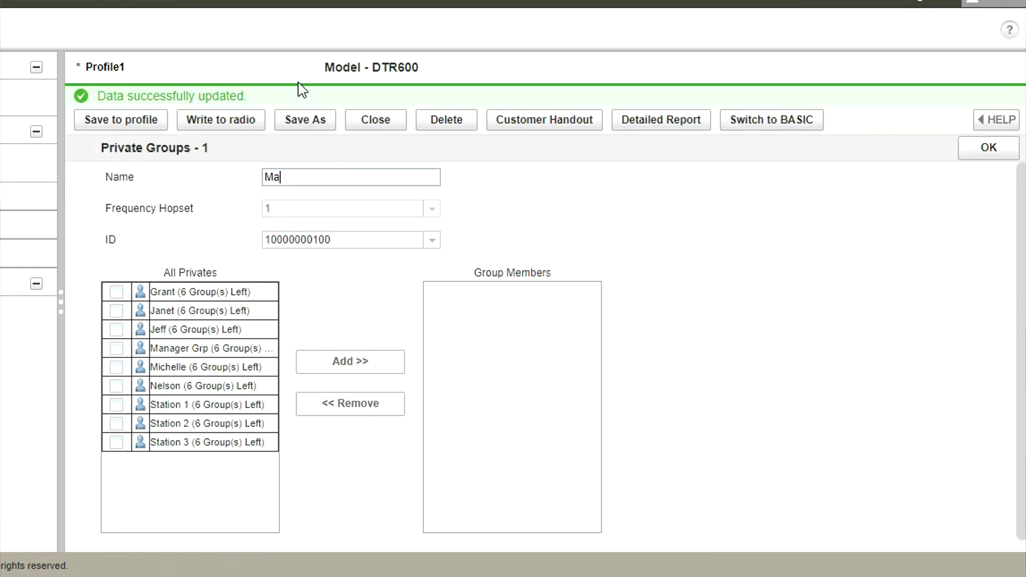
pyautogui.write('nager Grou')
pyautogui.write('p')
pyautogui.click(432, 241)
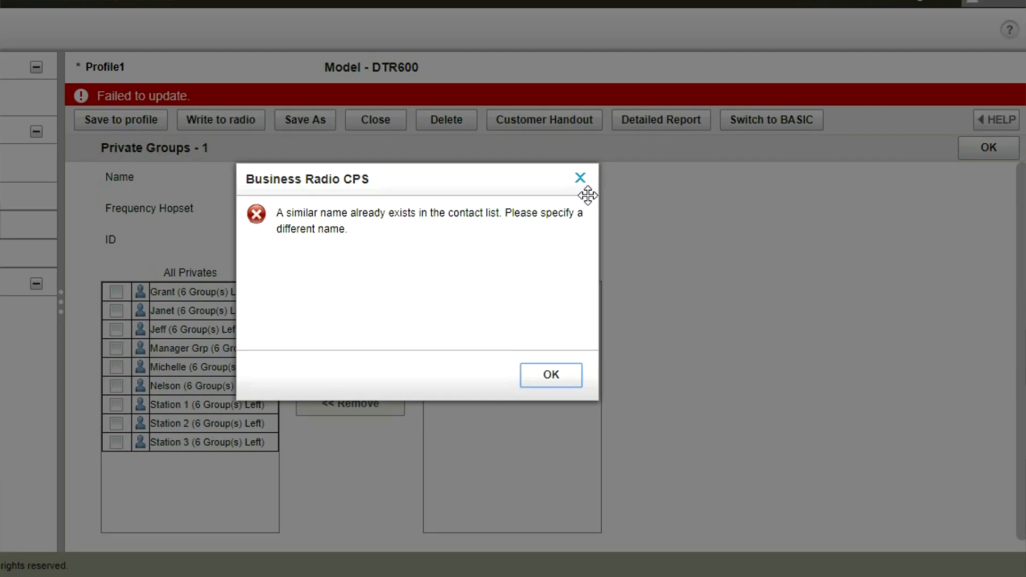
pyautogui.click(556, 376)
pyautogui.click(315, 178)
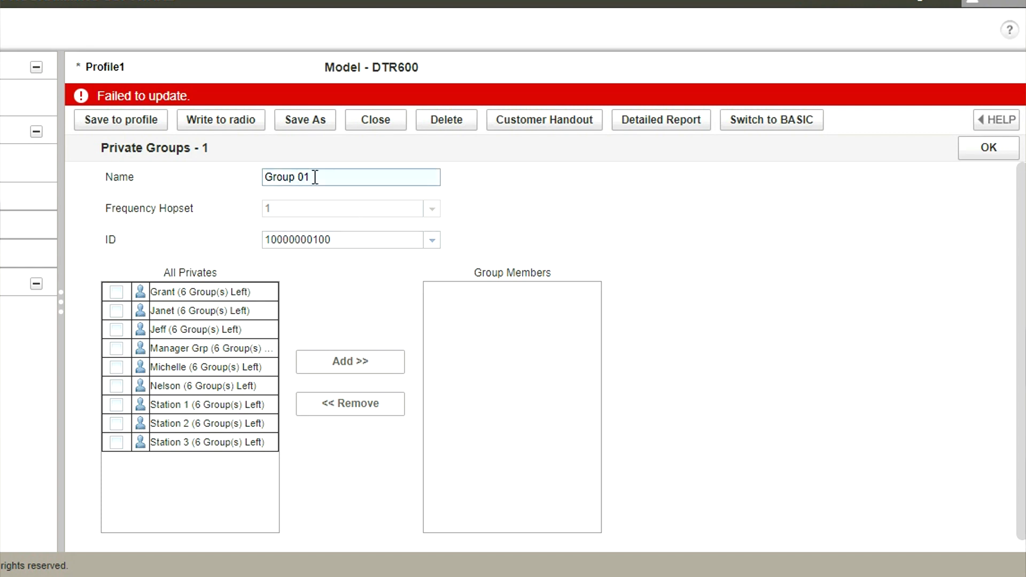
pyautogui.tripleClick(316, 178)
pyautogui.write('Managers')
pyautogui.click(431, 241)
pyautogui.click(432, 240)
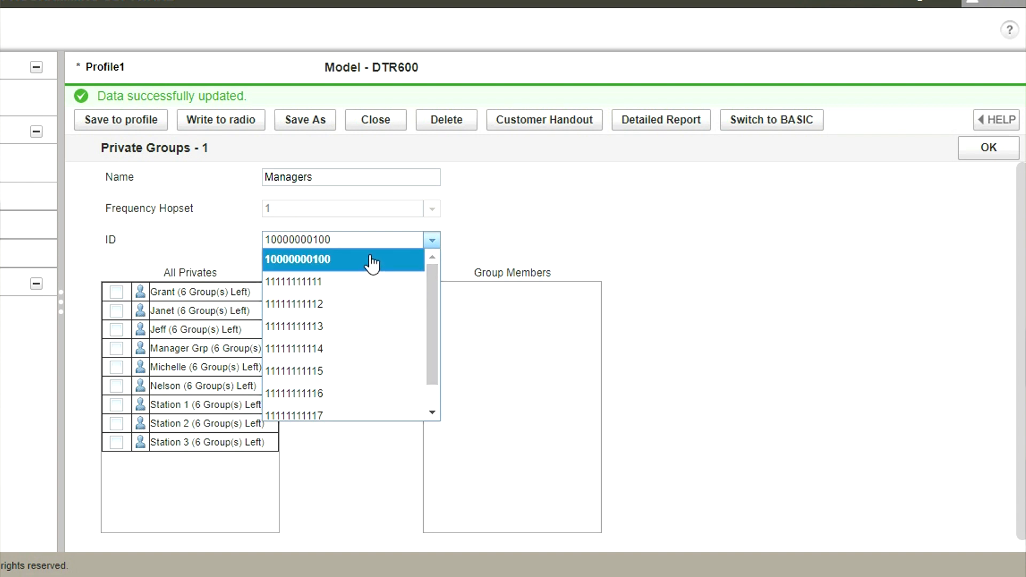
pyautogui.scroll(-1, 374, 289)
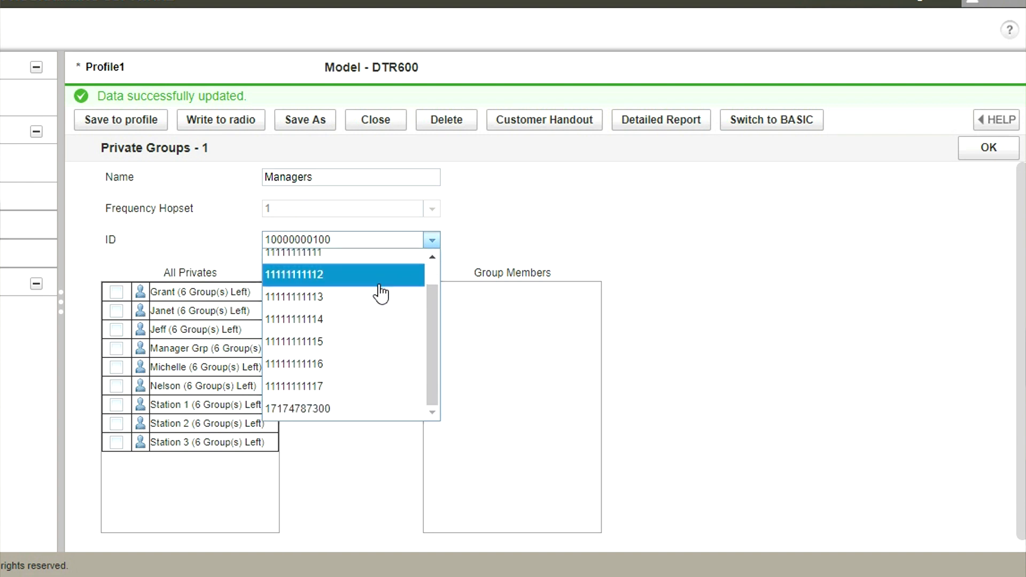
pyautogui.scroll(1, 374, 315)
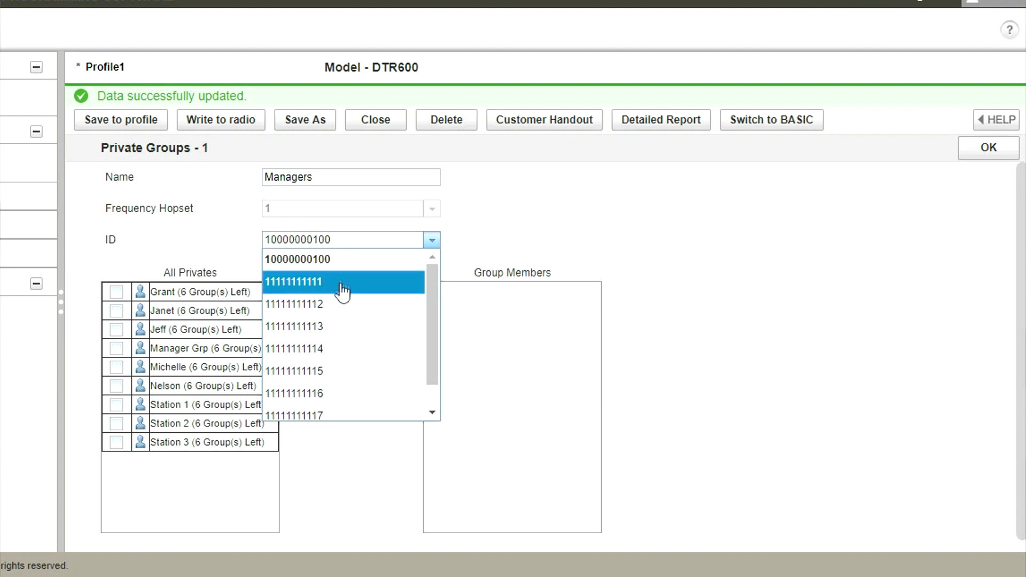
pyautogui.click(340, 260)
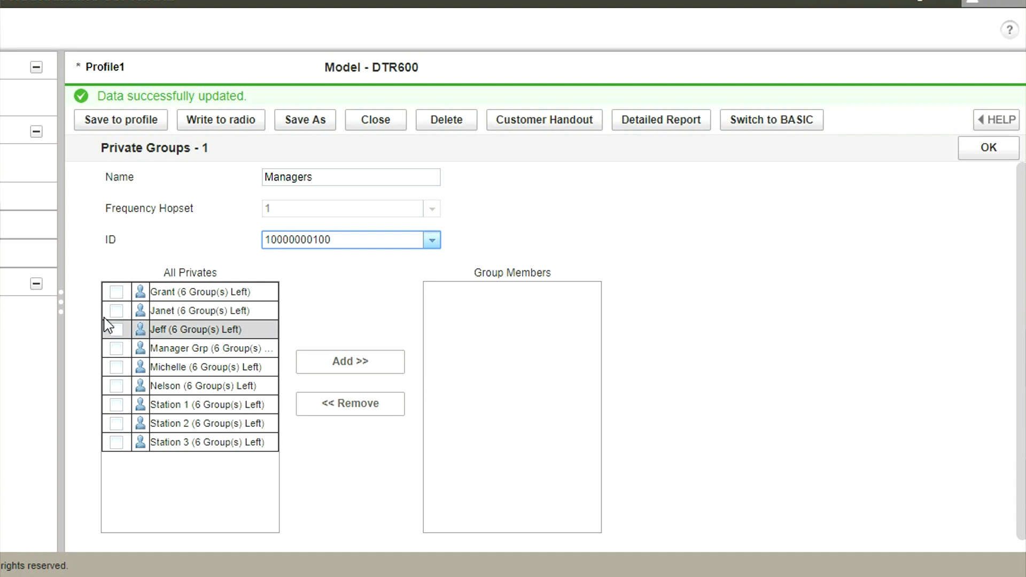
# Make the two first-listed private contacts and the one directly below Manager Grp members of the Managers group, and accept the group
pyautogui.click(116, 291)
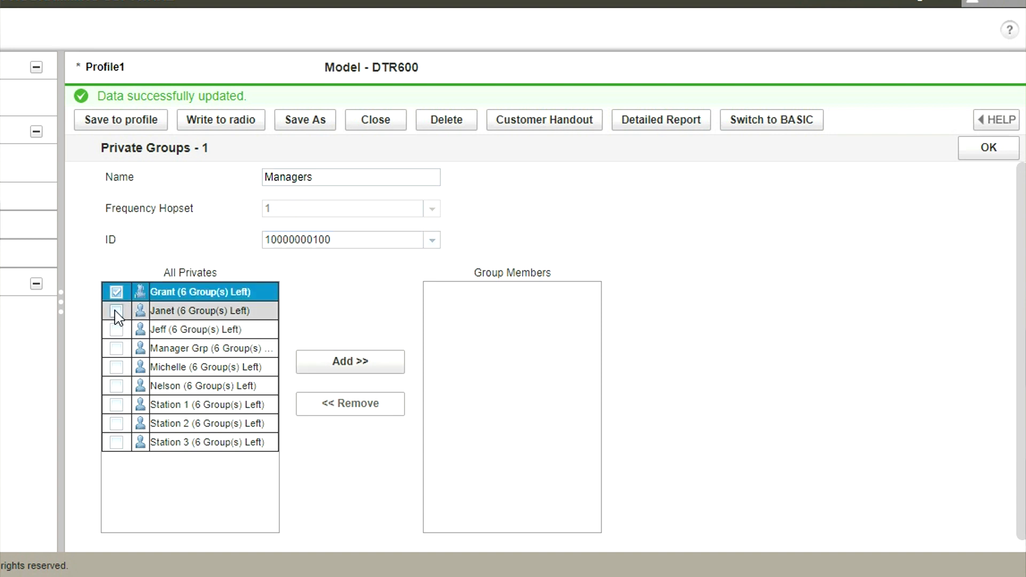
pyautogui.click(116, 312)
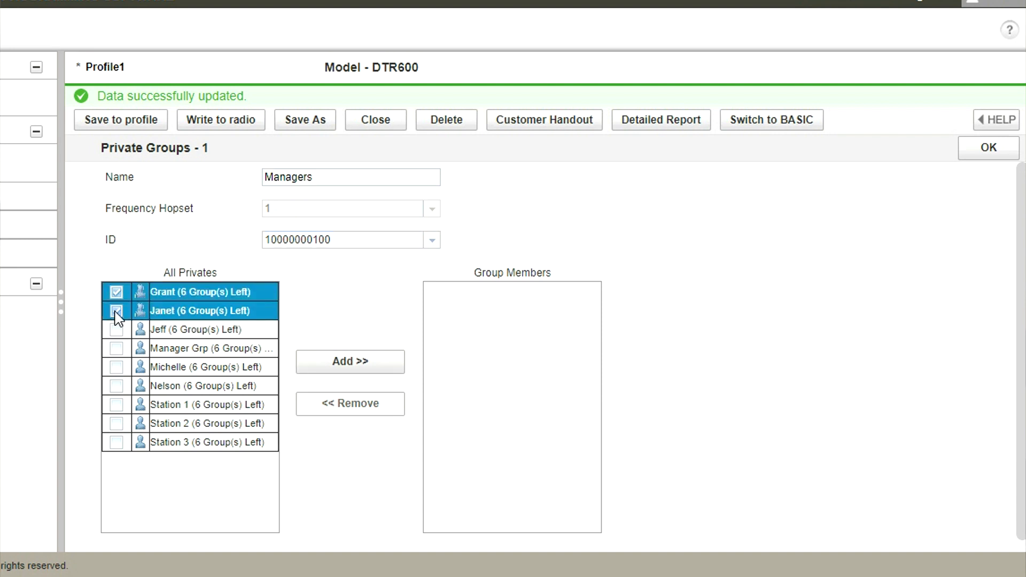
pyautogui.click(116, 367)
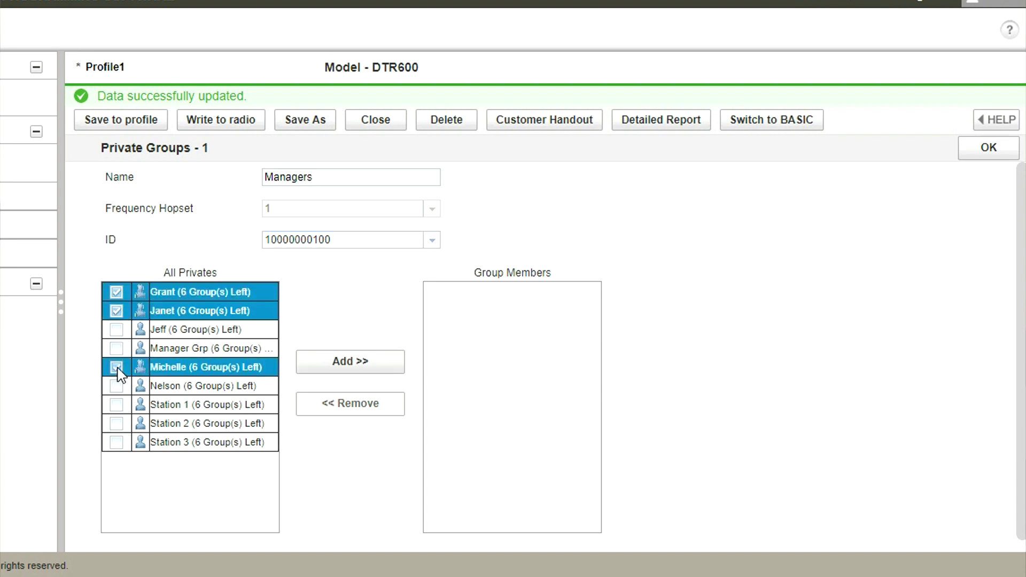
pyautogui.click(325, 369)
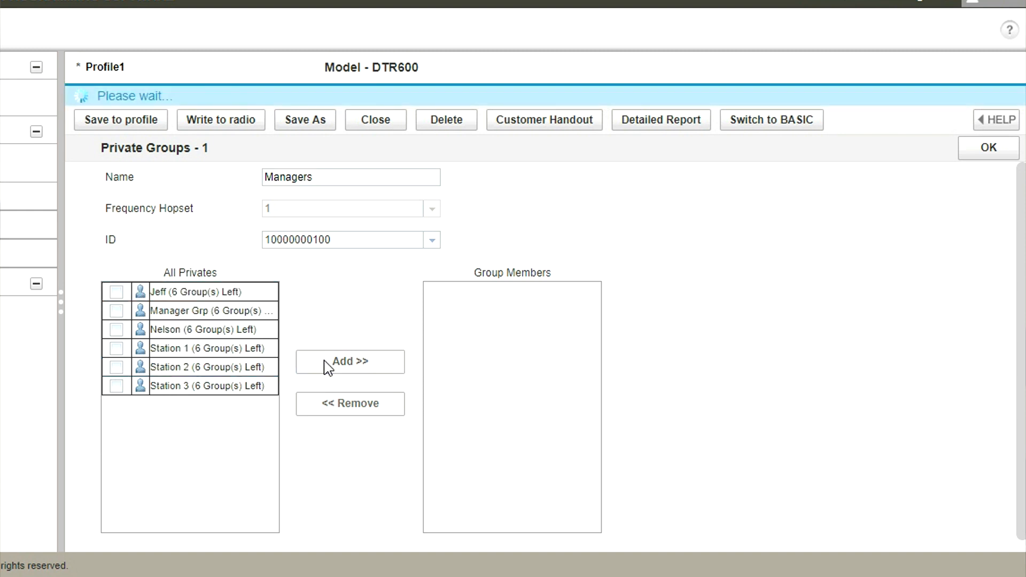
pyautogui.click(981, 155)
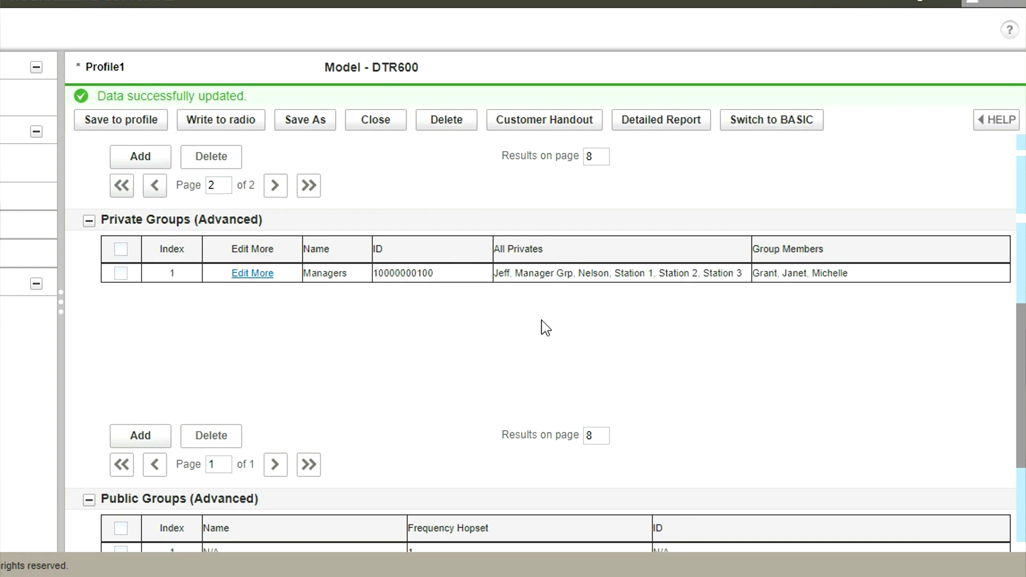
# Switch the profile to the basic view and rename channel 1 as Production and channel 2 as Warehouse
pyautogui.scroll(-3, 545, 327)
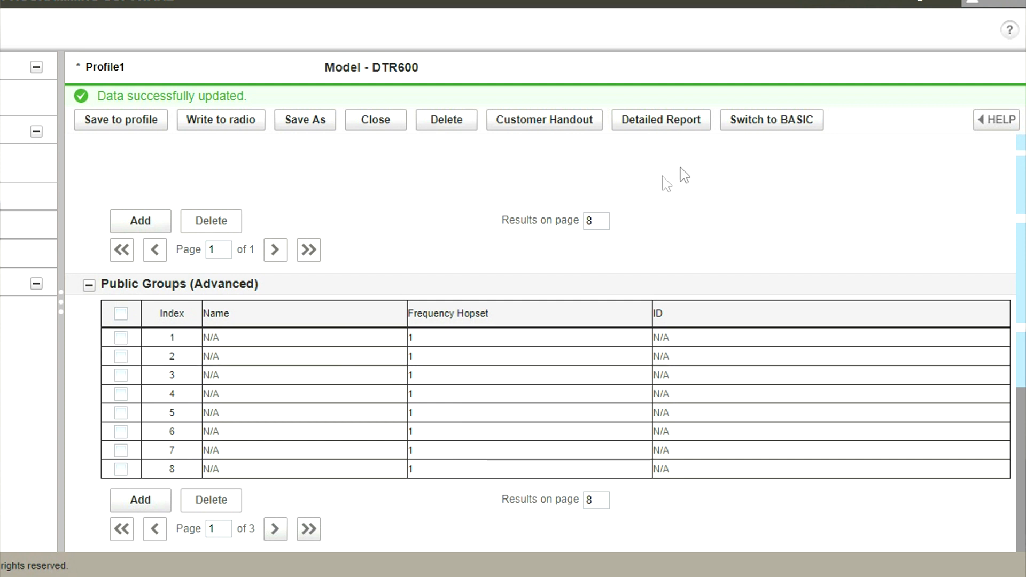
pyautogui.click(746, 127)
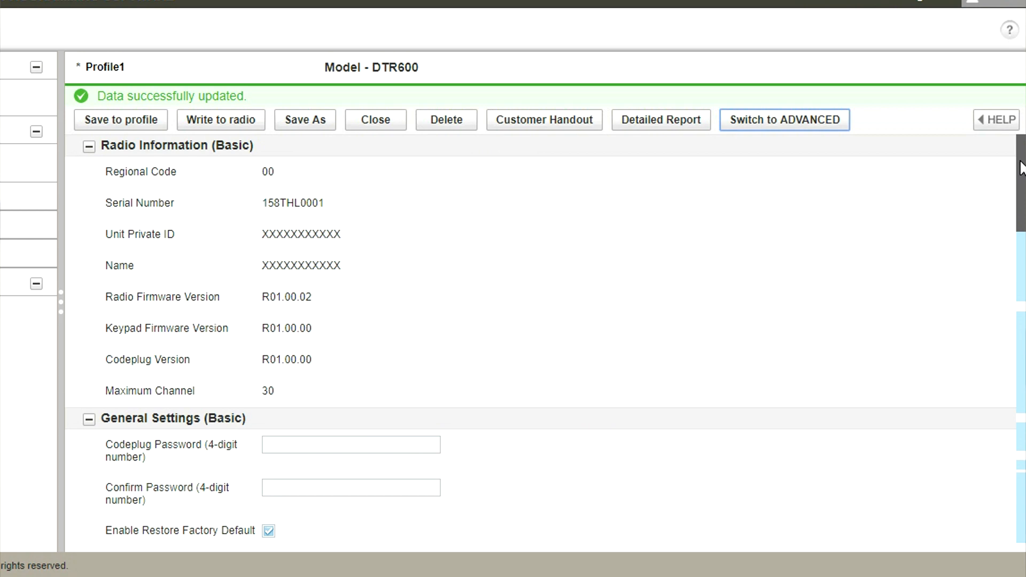
pyautogui.scroll(-15, 929, 239)
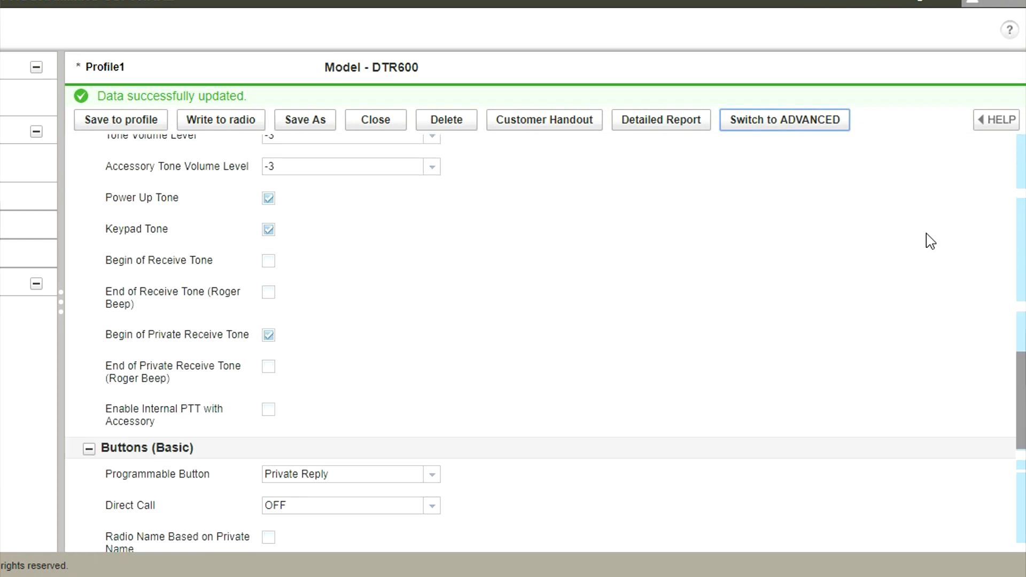
pyautogui.scroll(-10, 931, 242)
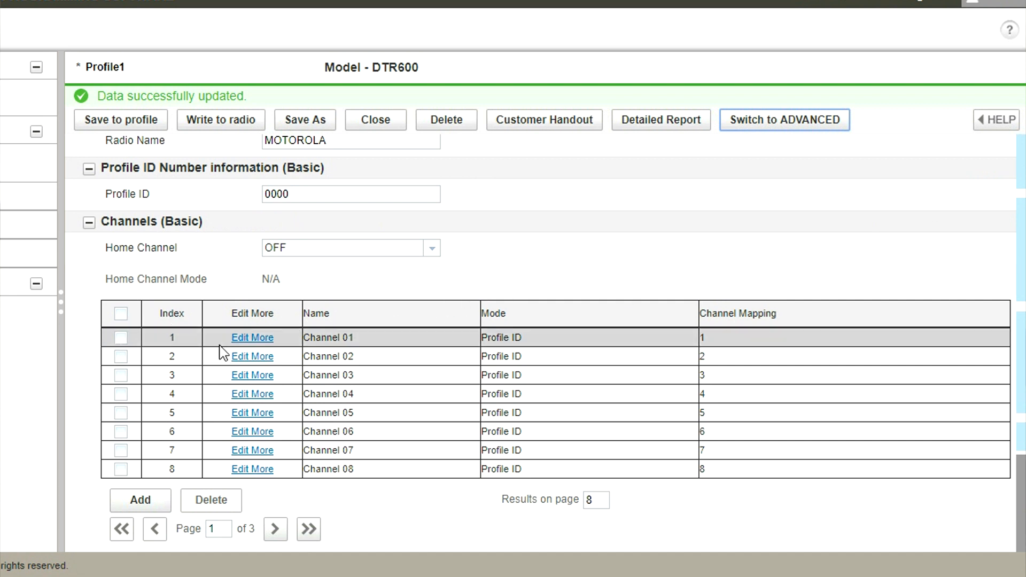
pyautogui.click(355, 338)
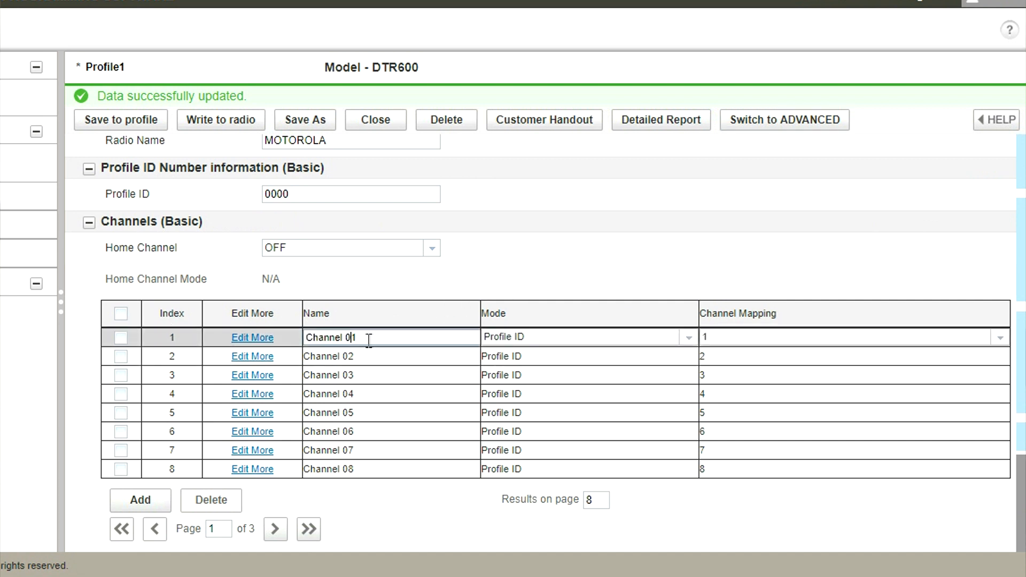
pyautogui.moveTo(368, 338); pyautogui.dragTo(294, 315)
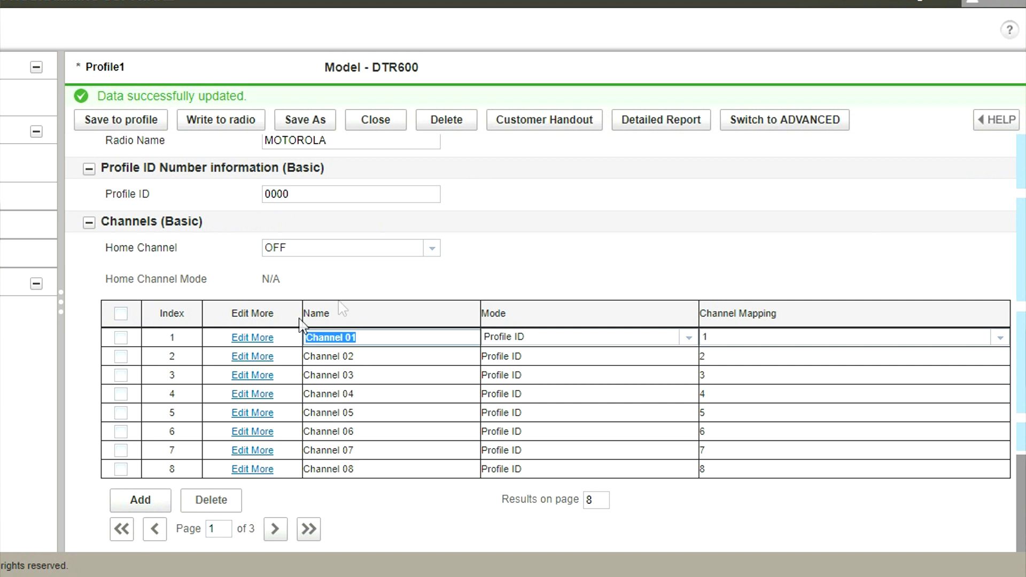
pyautogui.write('Production')
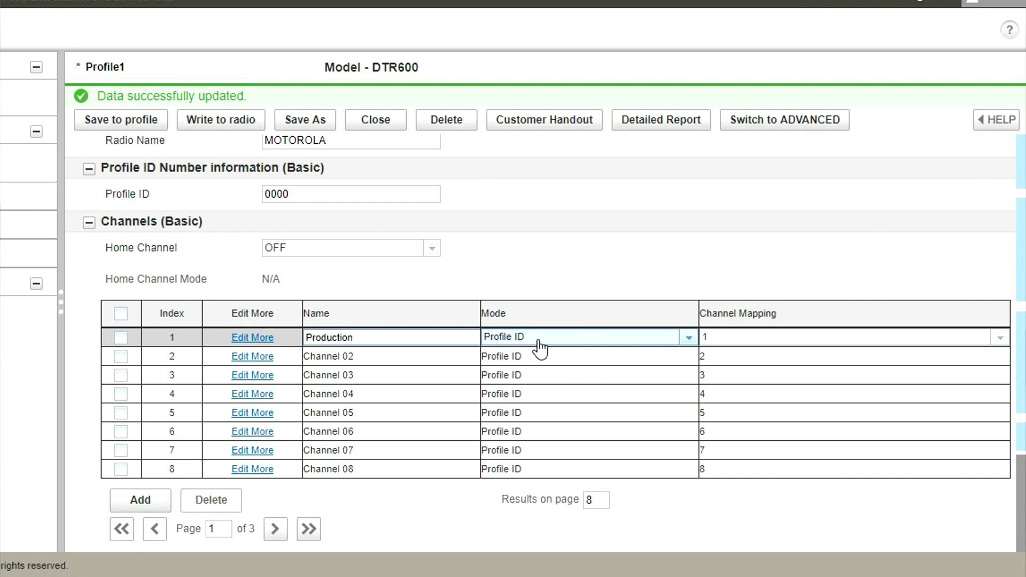
pyautogui.click(365, 356)
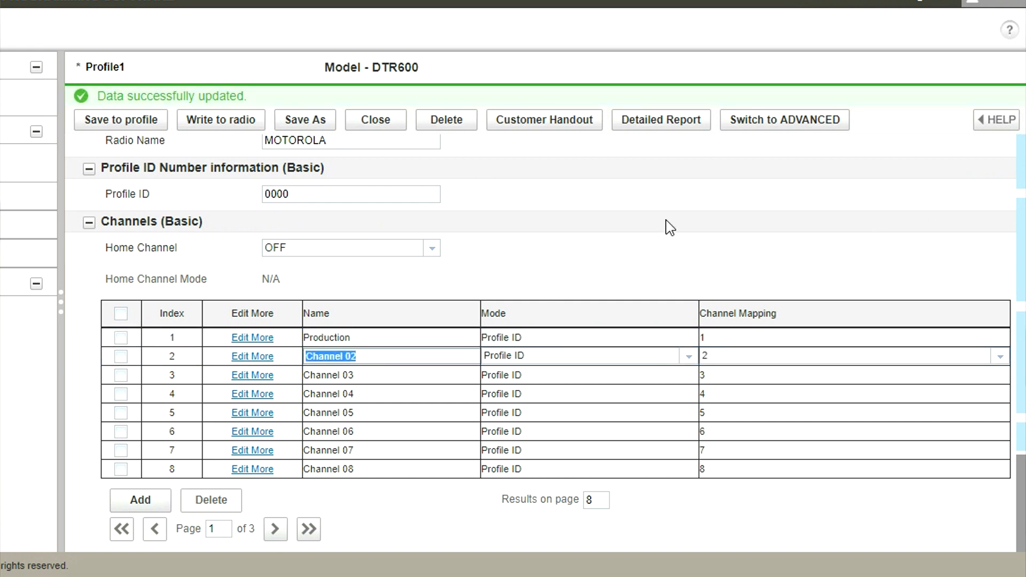
pyautogui.write('Warehouse')
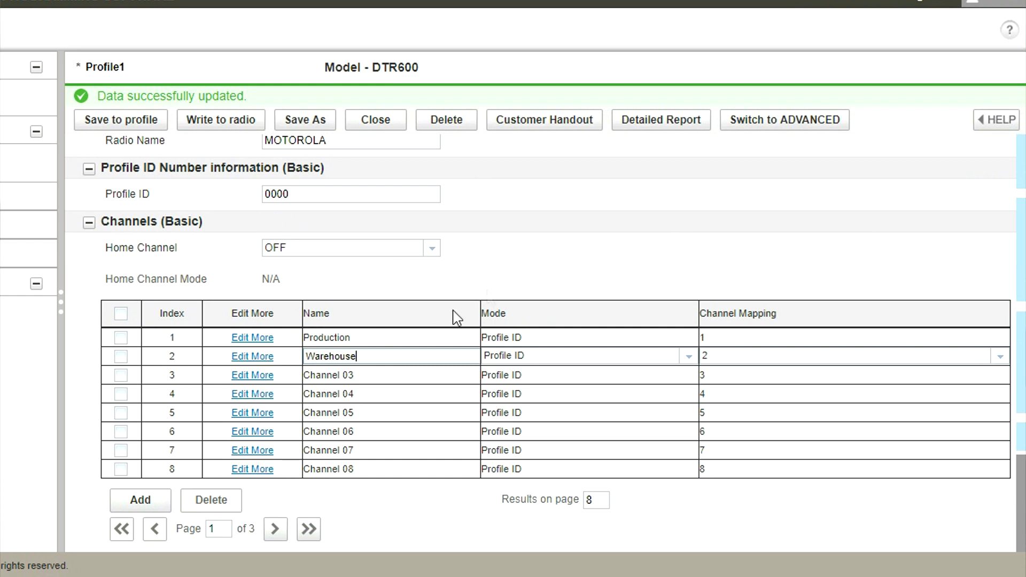
# Rename channel 3 as Manager and set its mode to Private Group, mapped to the Managers group
pyautogui.click(384, 375)
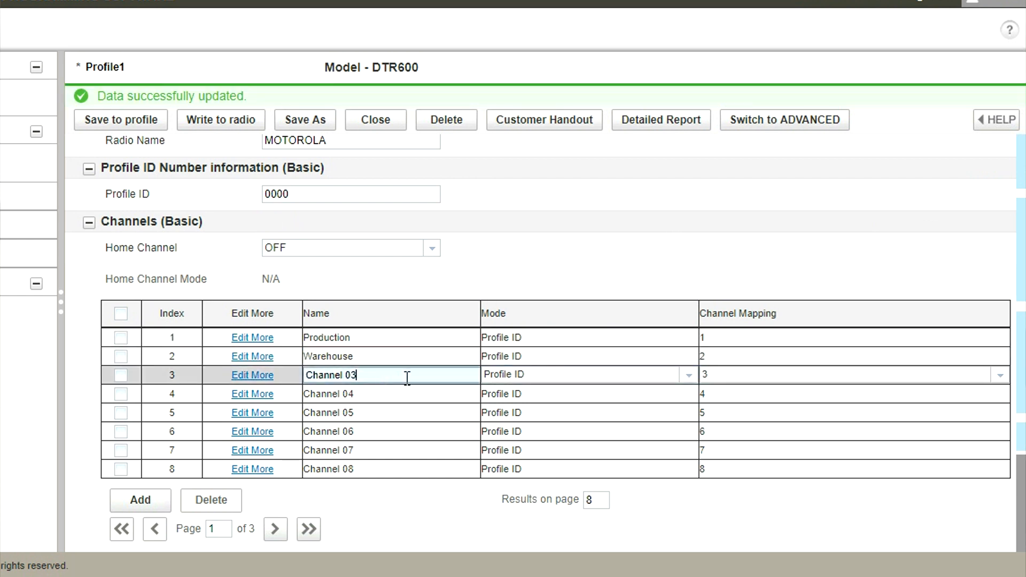
pyautogui.click(372, 374)
pyautogui.hotkey('ctrl', 'a')
pyautogui.write('Manager')
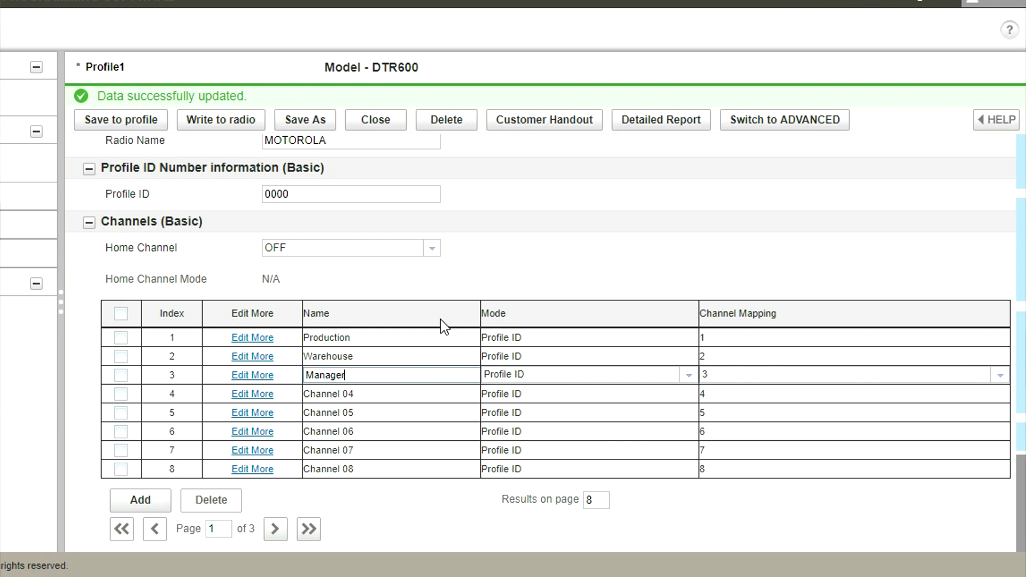
pyautogui.click(689, 376)
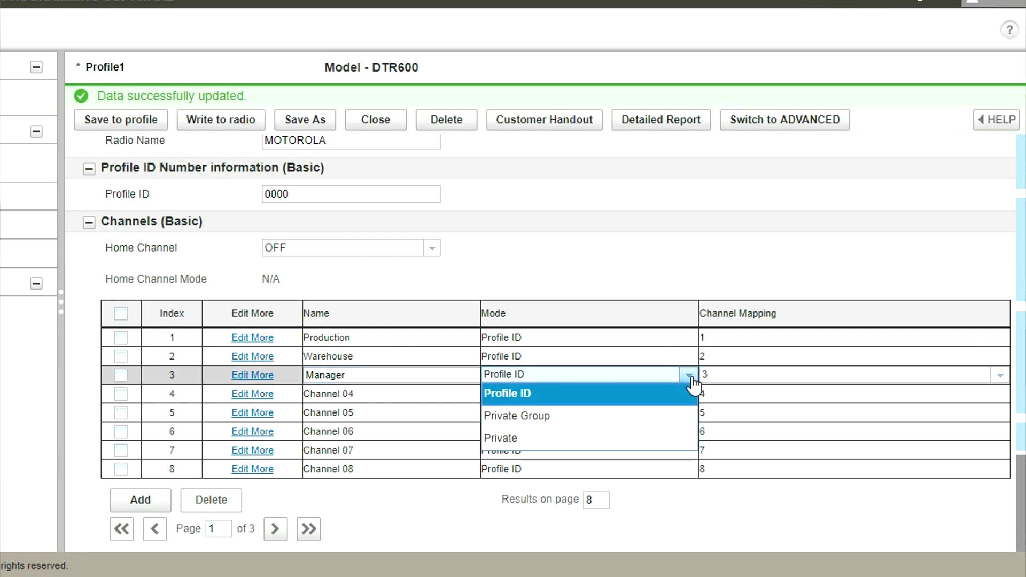
pyautogui.click(565, 416)
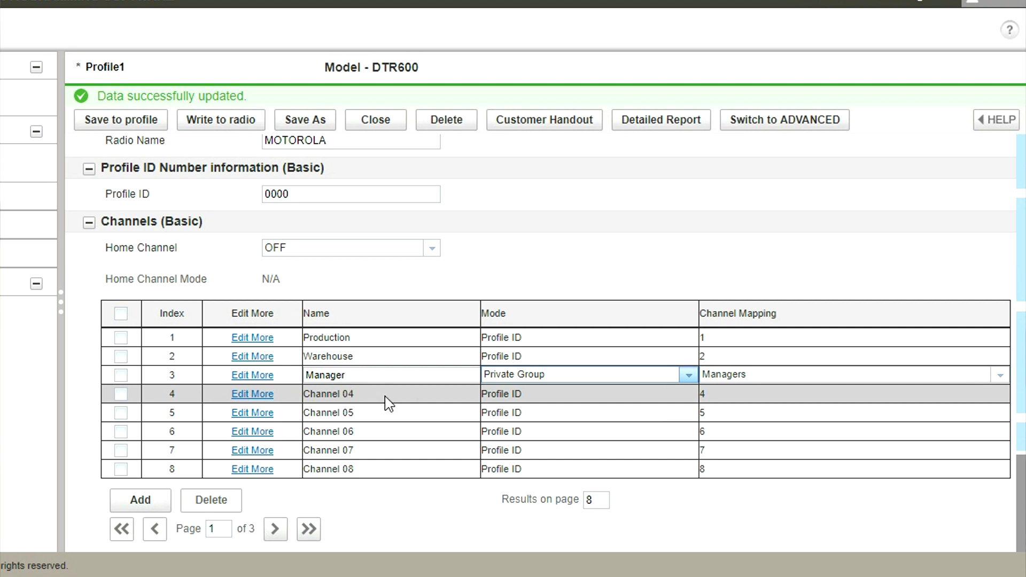
# Rename channel 4 after the second-listed private contact, set its mode to Private, and map it to that contact
pyautogui.click(413, 395)
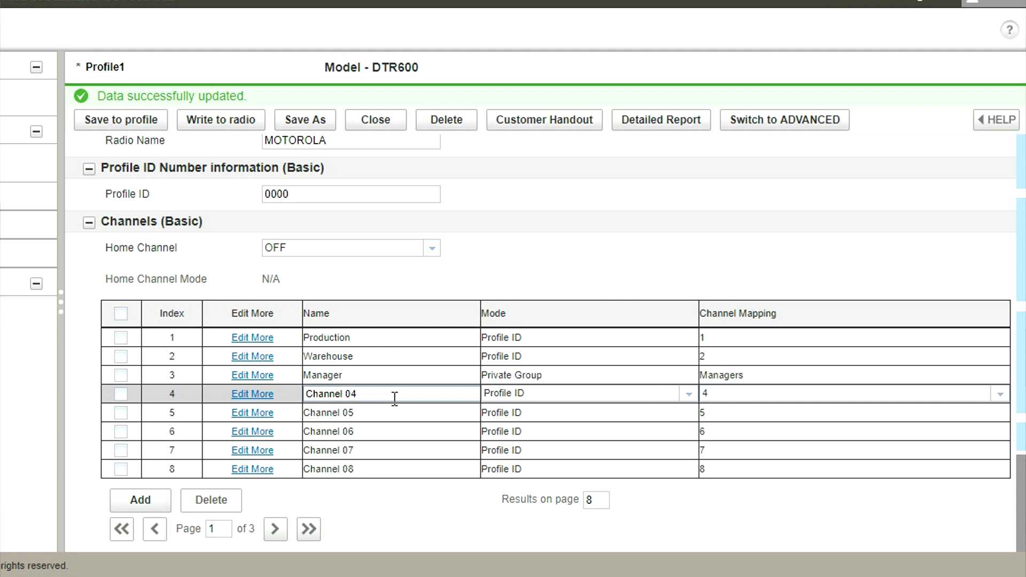
pyautogui.moveTo(371, 394); pyautogui.dragTo(303, 394)
pyautogui.write('Grant')
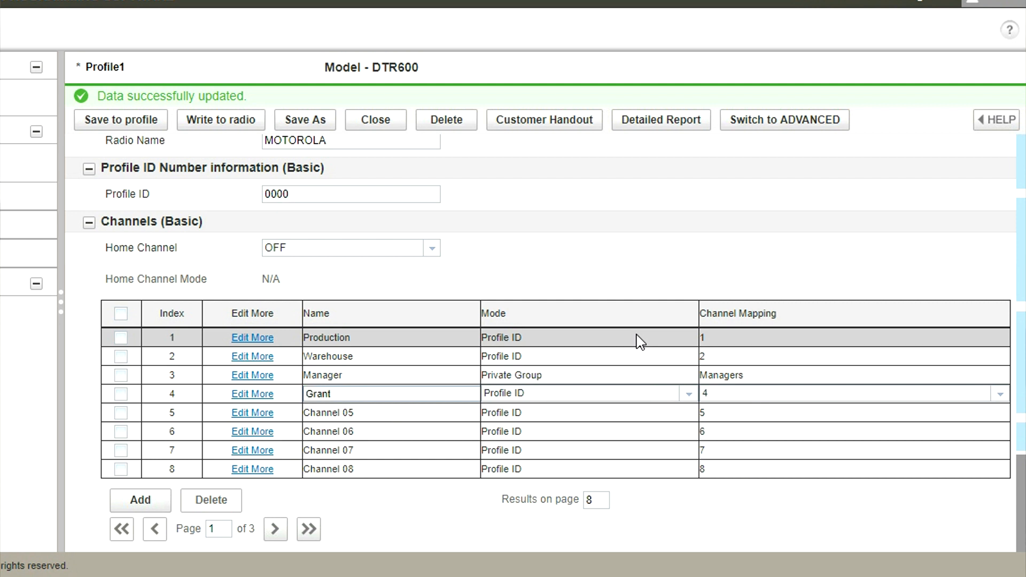
pyautogui.click(500, 398)
pyautogui.click(511, 455)
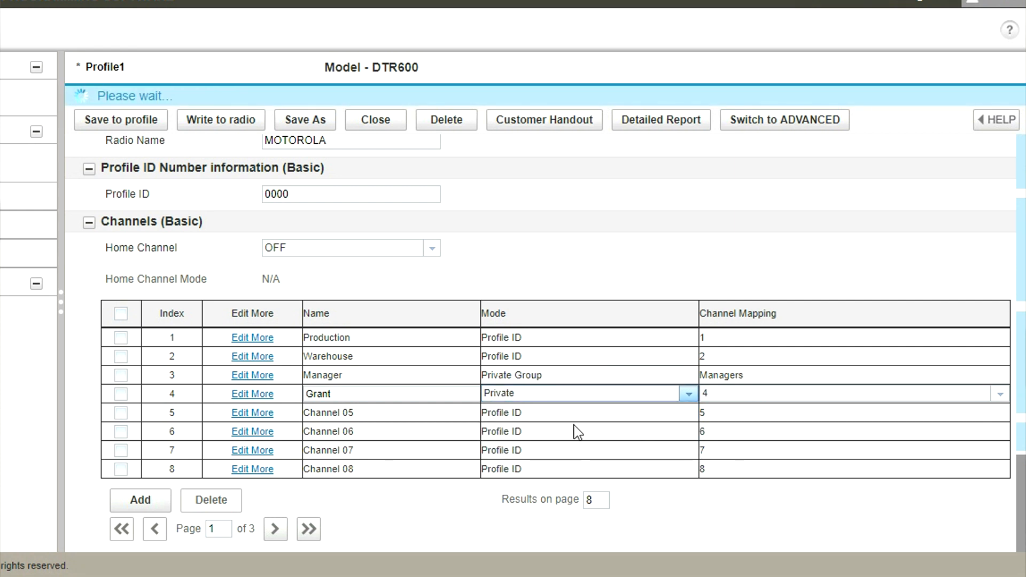
pyautogui.click(727, 395)
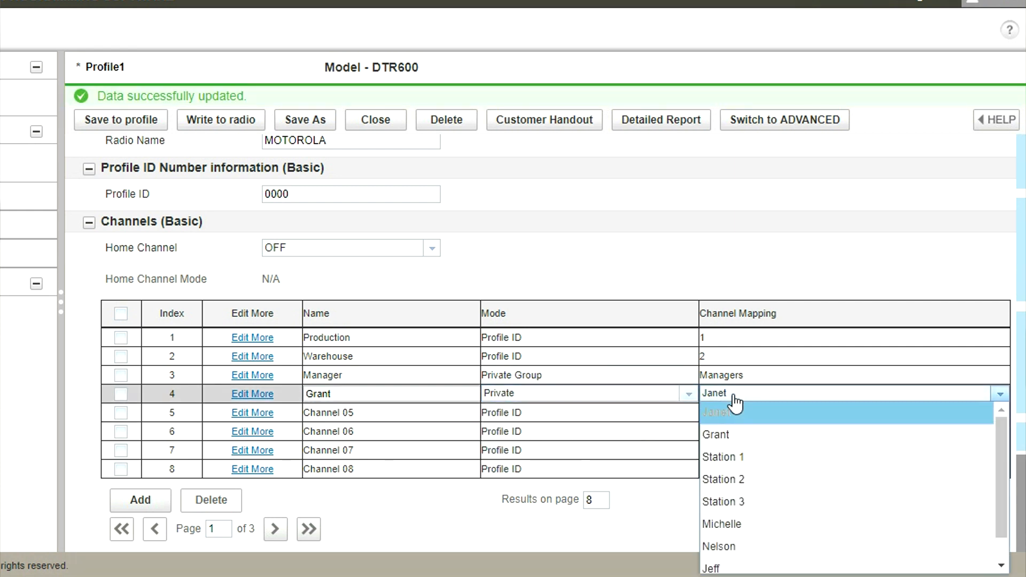
pyautogui.click(730, 435)
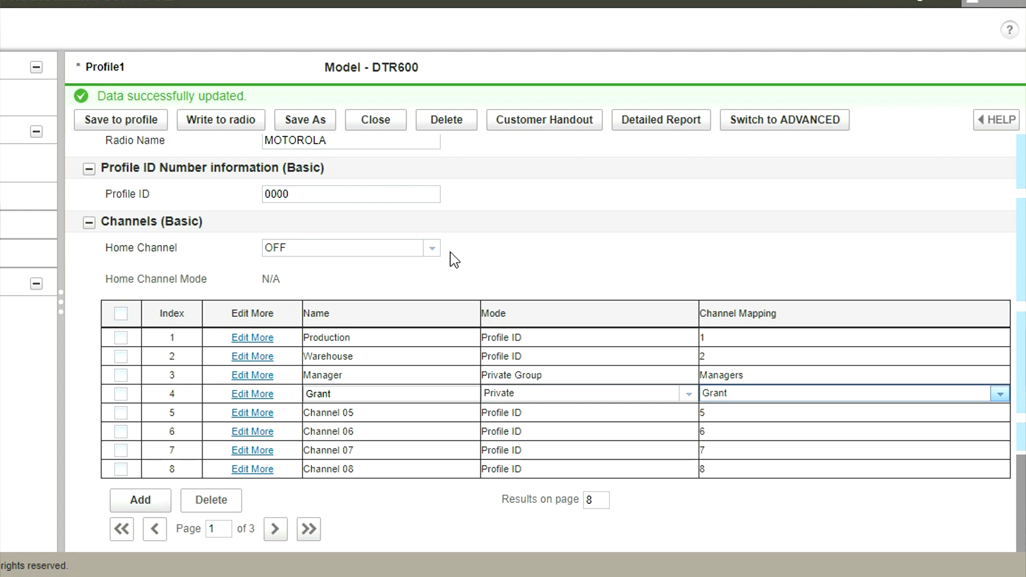
# Set the Profile ID to 2222 and accept resetting all channel mappings to Profile ID mode
pyautogui.scroll(1, 454, 260)
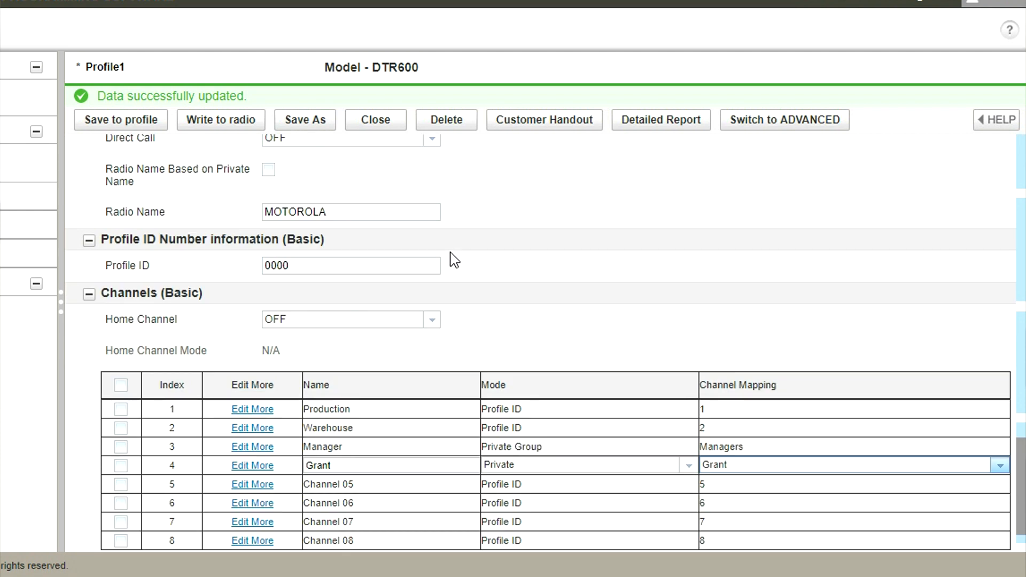
pyautogui.scroll(1, 454, 260)
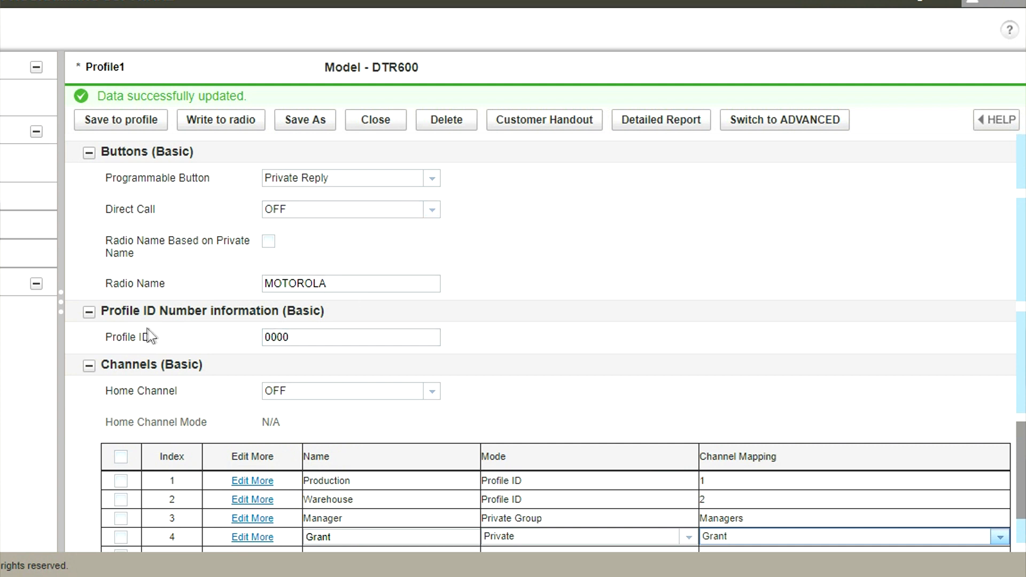
pyautogui.moveTo(287, 340); pyautogui.dragTo(274, 341)
pyautogui.click(302, 340)
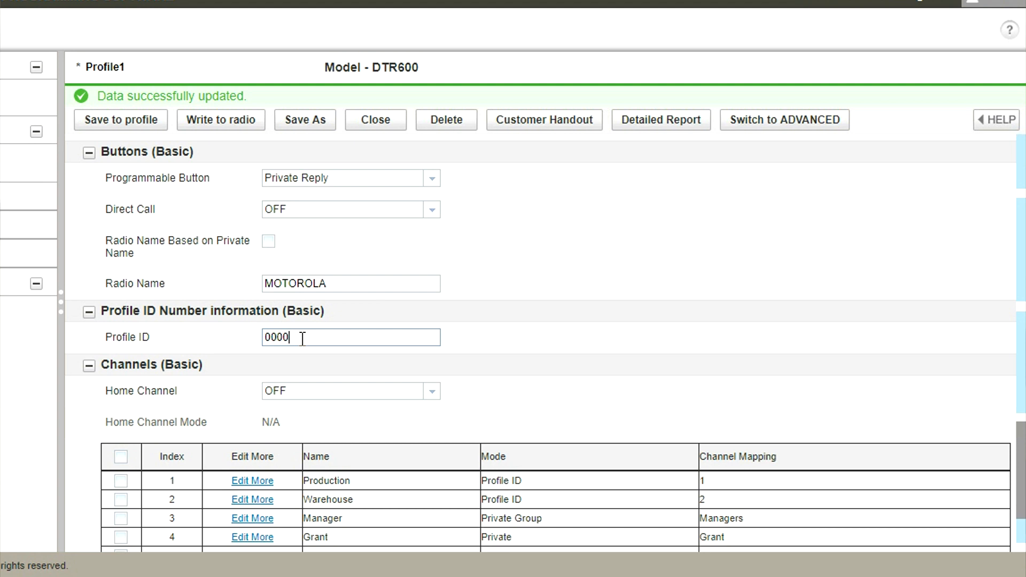
pyautogui.press('BackSpace')
pyautogui.press('BackSpace')
pyautogui.press('BackSpace')
pyautogui.press('BackSpace')
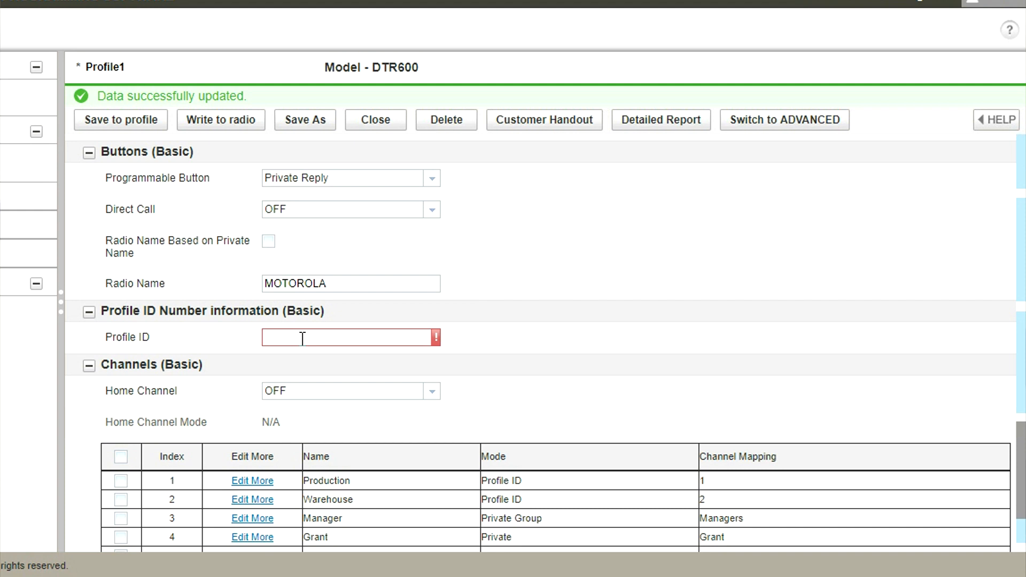
pyautogui.write('2222')
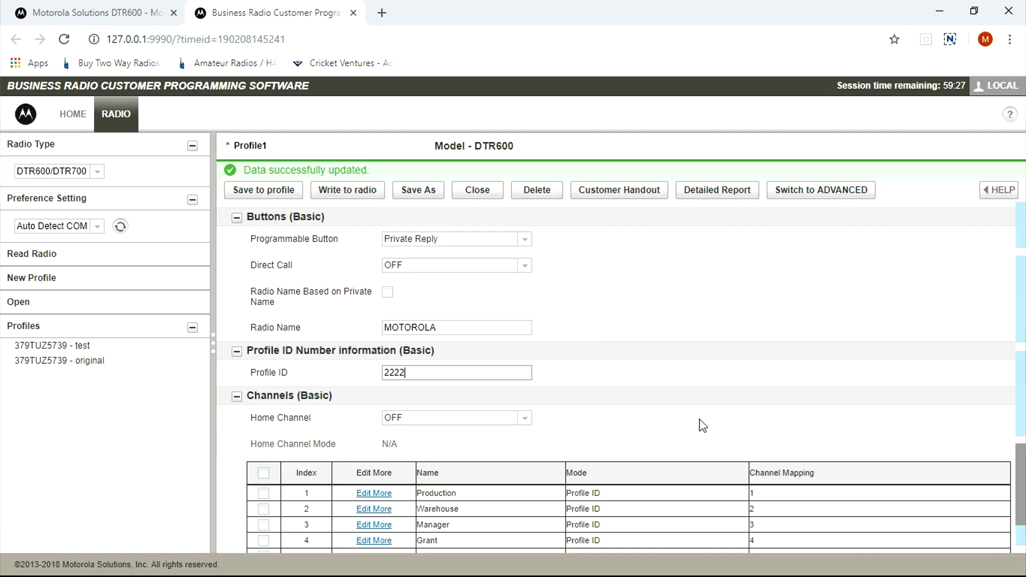
pyautogui.click(701, 426)
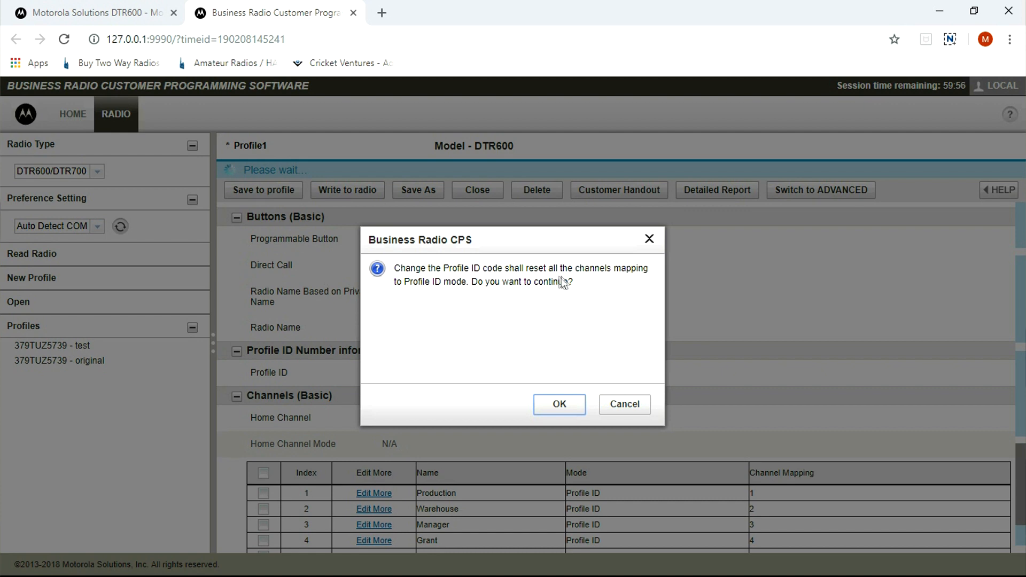
pyautogui.click(559, 404)
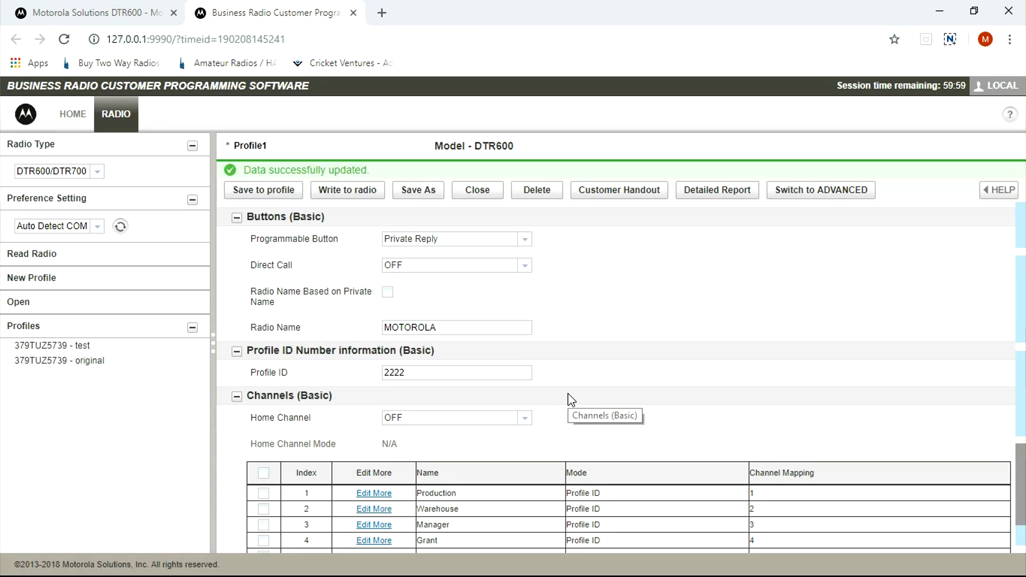
pyautogui.scroll(-1, 569, 401)
pyautogui.scroll(-1, 568, 395)
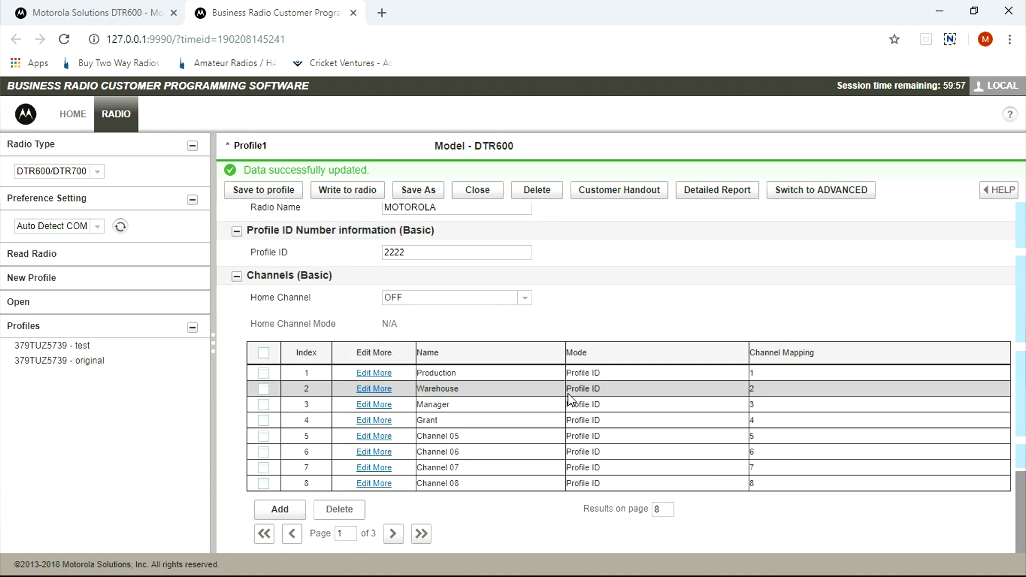
# Review the functions offered for the programmable button and the channels offered as home channel
pyautogui.scroll(2, 569, 399)
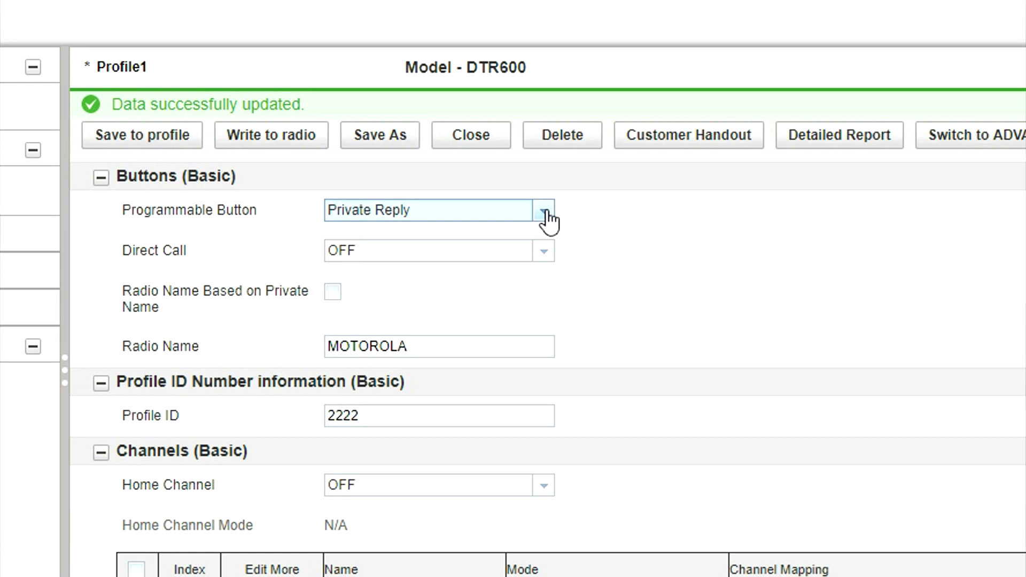
pyautogui.click(543, 214)
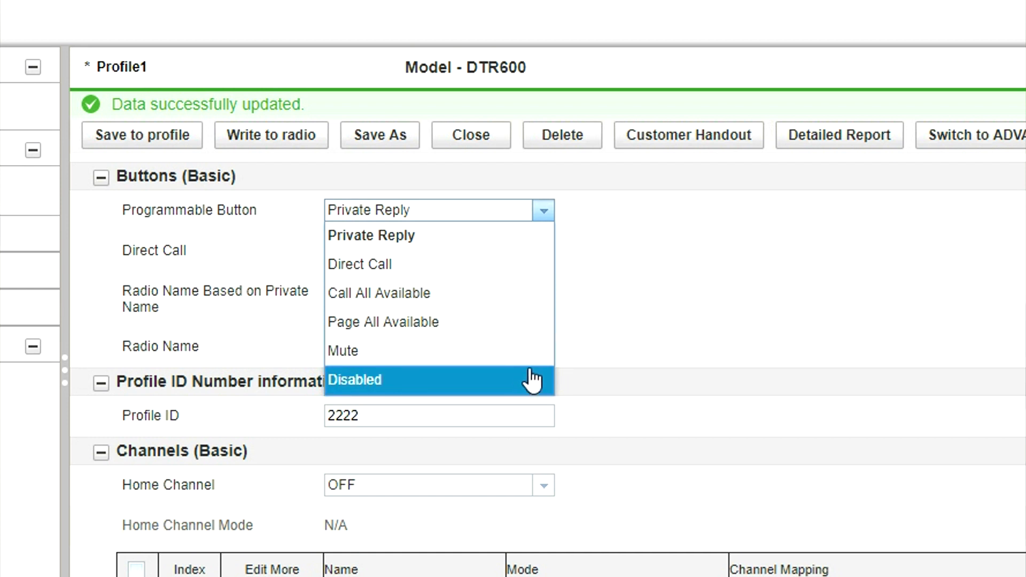
pyautogui.click(590, 230)
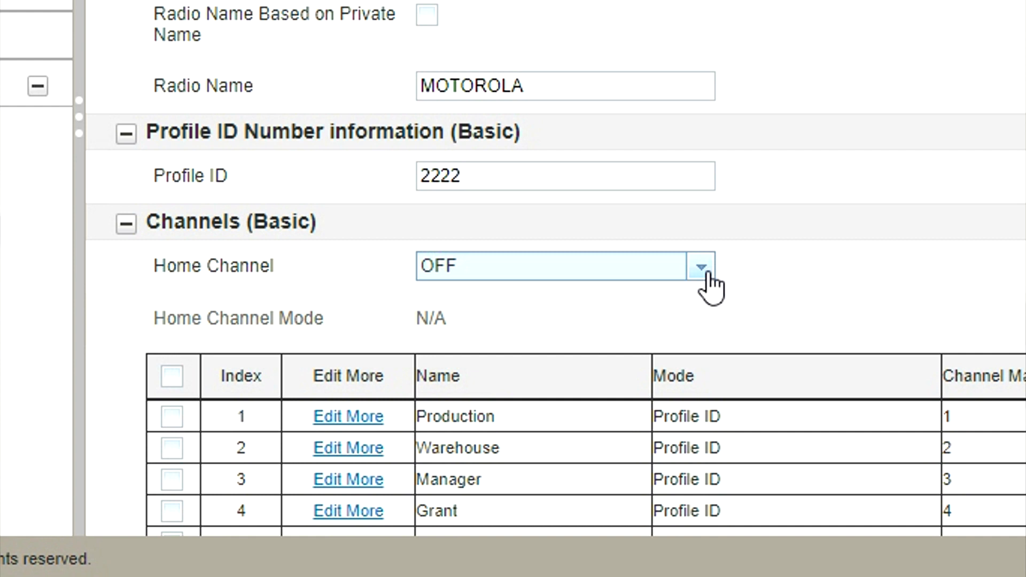
pyautogui.click(706, 272)
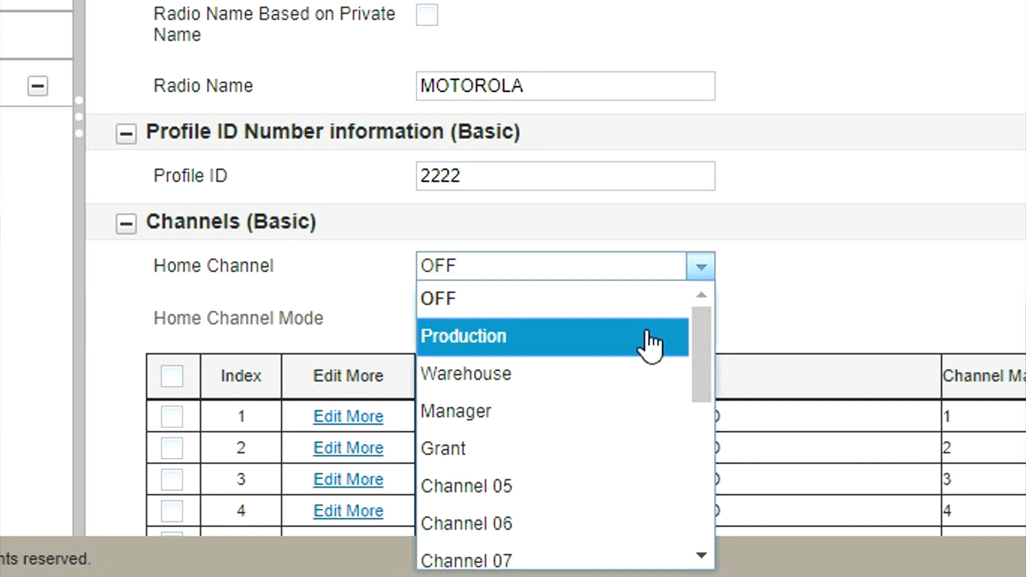
pyautogui.click(704, 265)
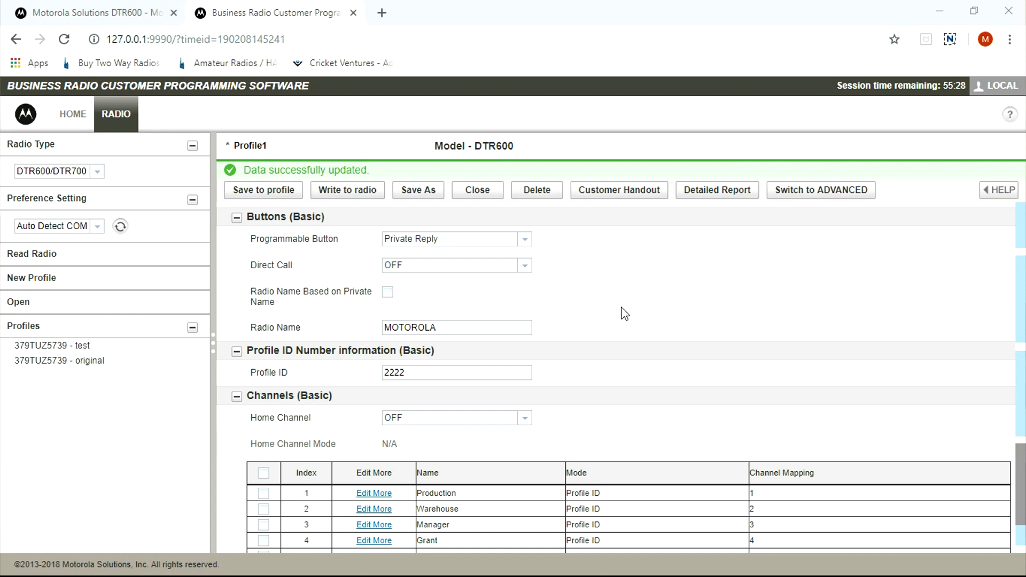
# Save the profile under the new file name BuyTwoWayRadios.wp9 in the default folder
pyautogui.click(420, 193)
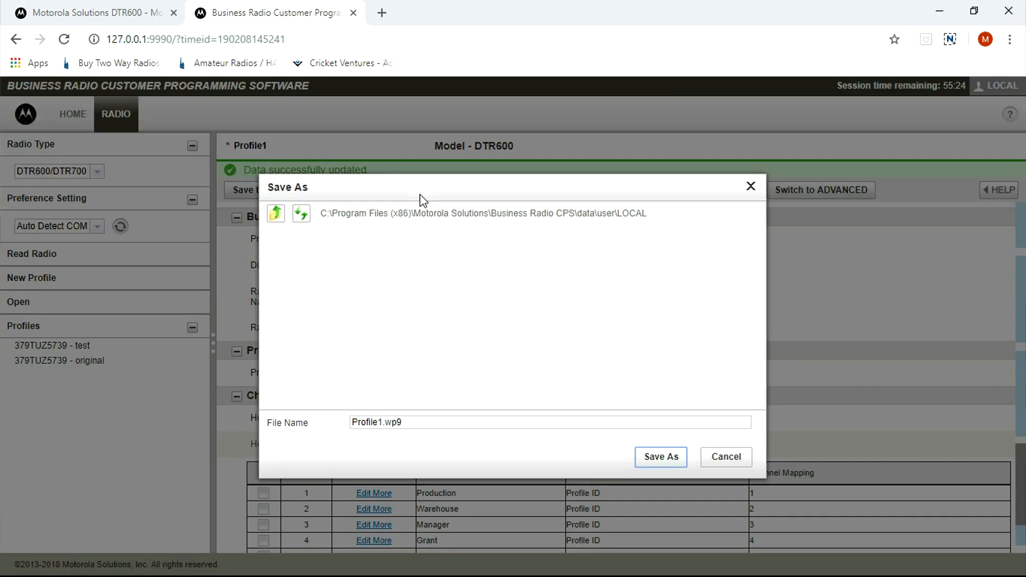
pyautogui.click(395, 422)
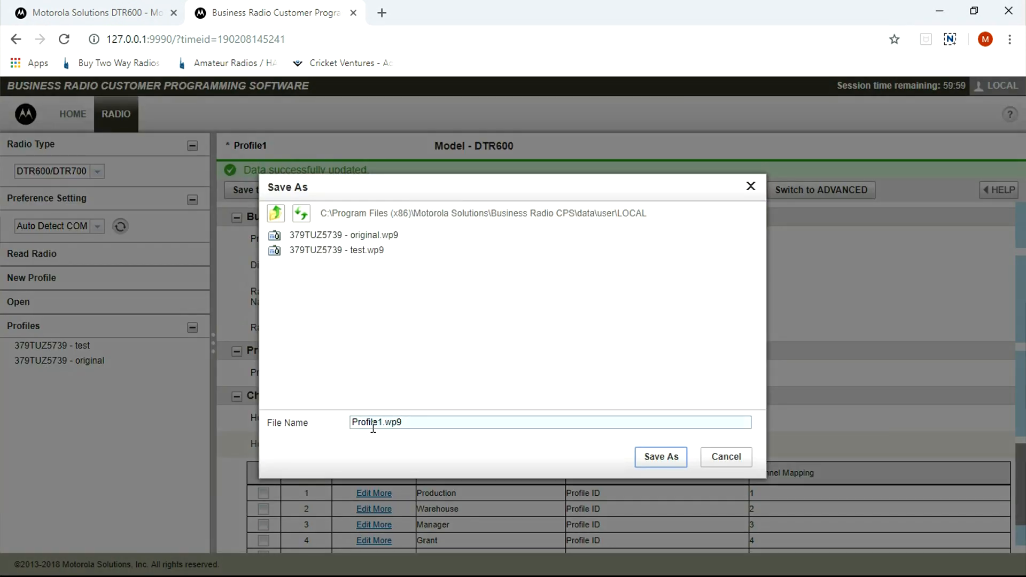
pyautogui.moveTo(383, 419); pyautogui.dragTo(317, 416)
pyautogui.write('BuyTwoWayRadios')
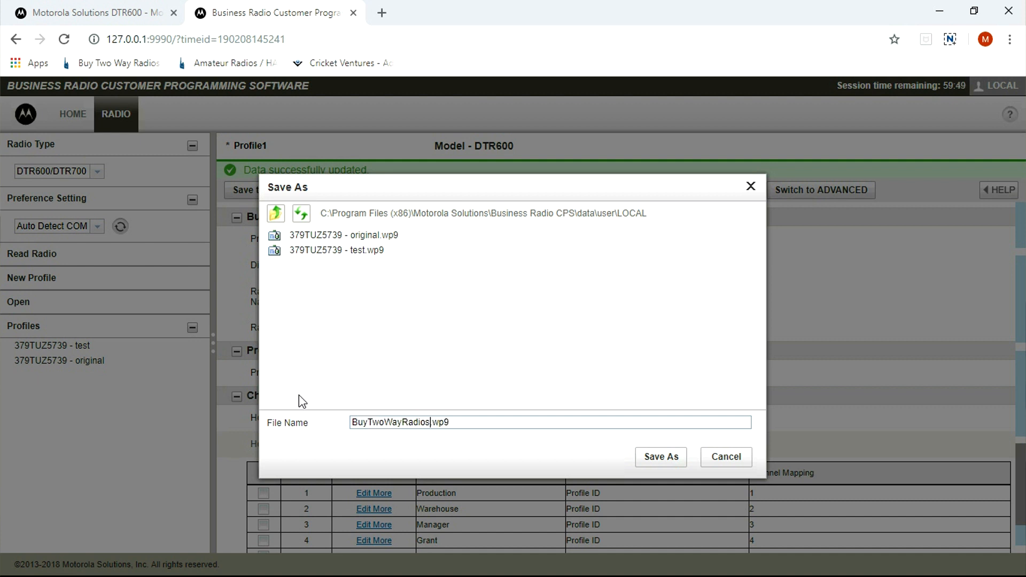
pyautogui.click(648, 461)
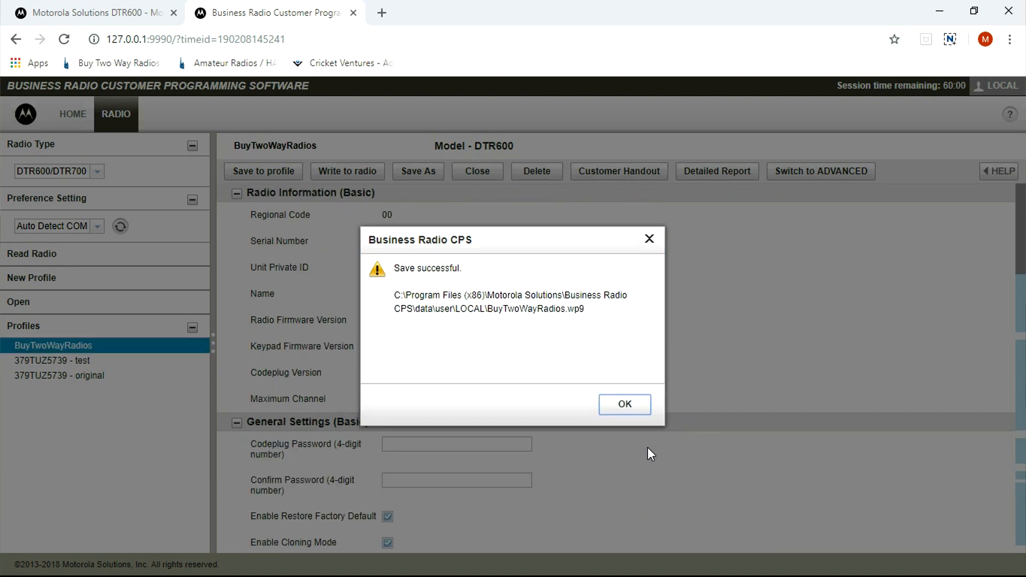
# Write the saved BuyTwoWayRadios profile to the connected radio and dismiss the confirmation
pyautogui.click(619, 413)
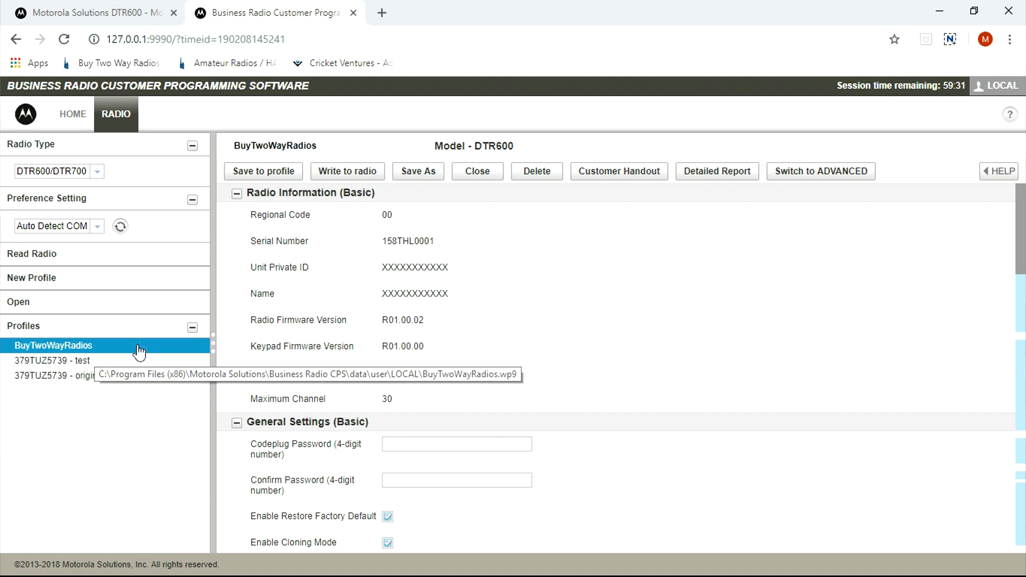
pyautogui.click(337, 176)
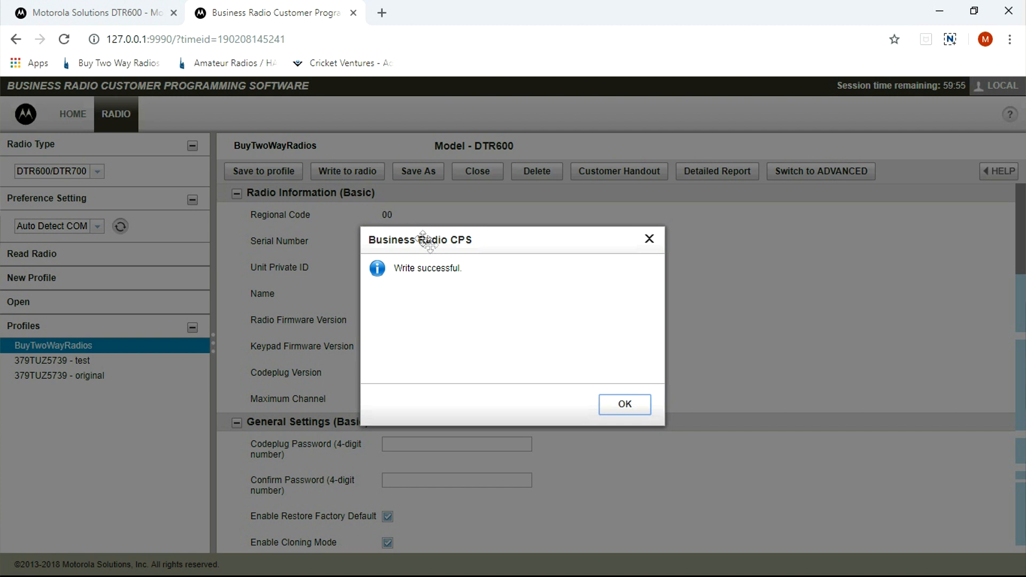
pyautogui.click(624, 405)
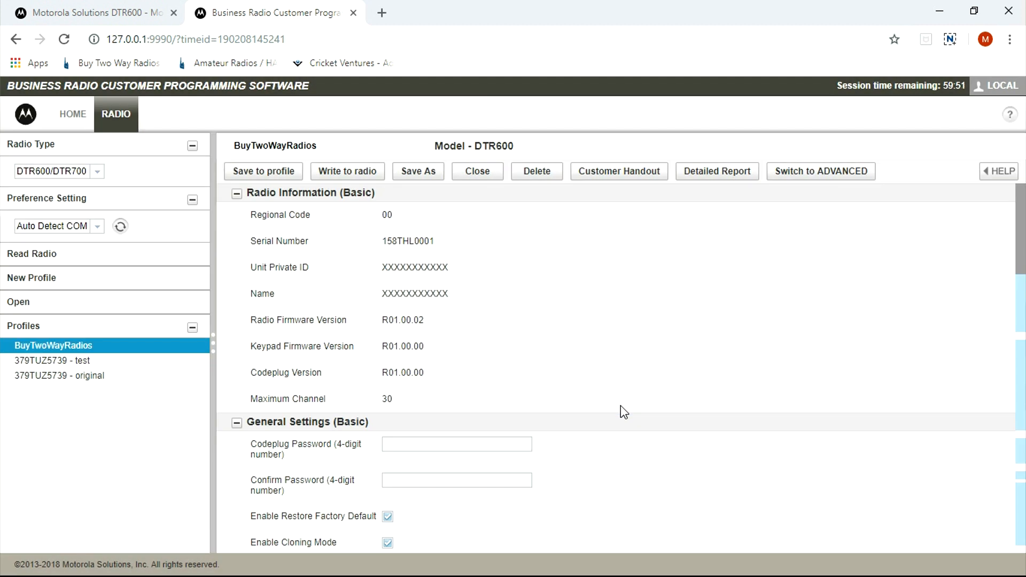
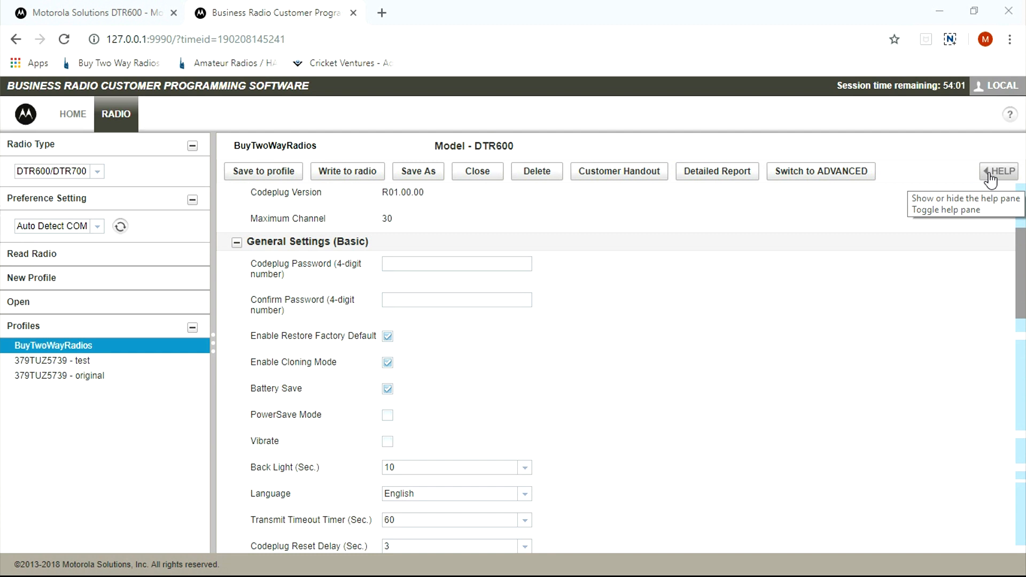
# Show the help pane with the Codeplug Password description and review the basic general settings through Display Menu Timer
pyautogui.click(990, 179)
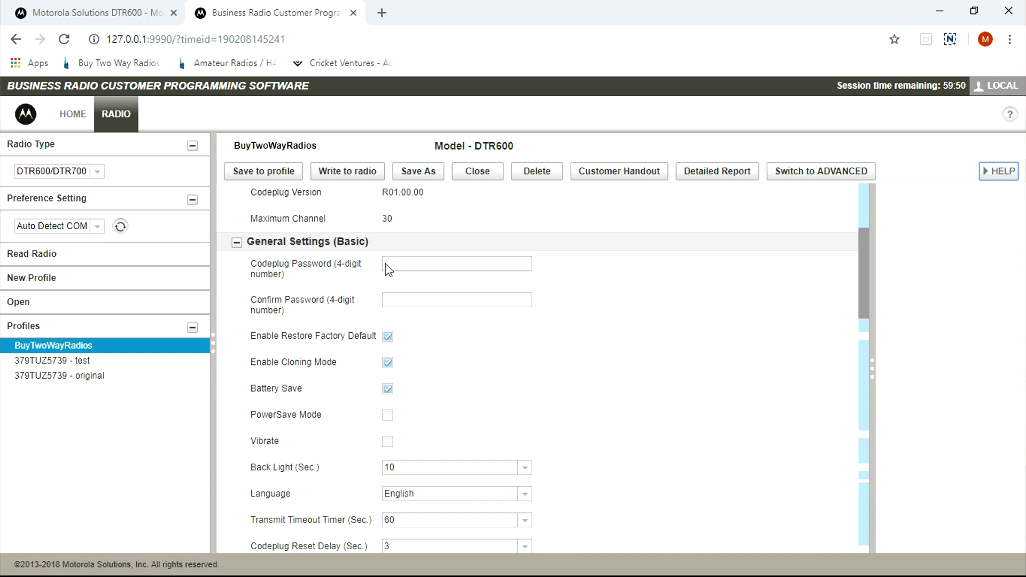
pyautogui.click(402, 266)
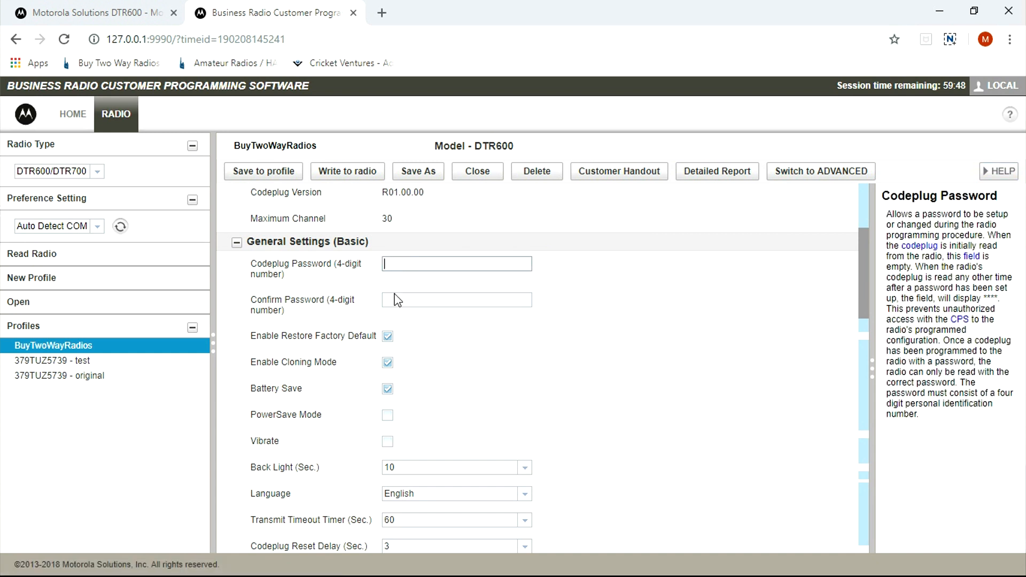
pyautogui.moveTo(389, 338)
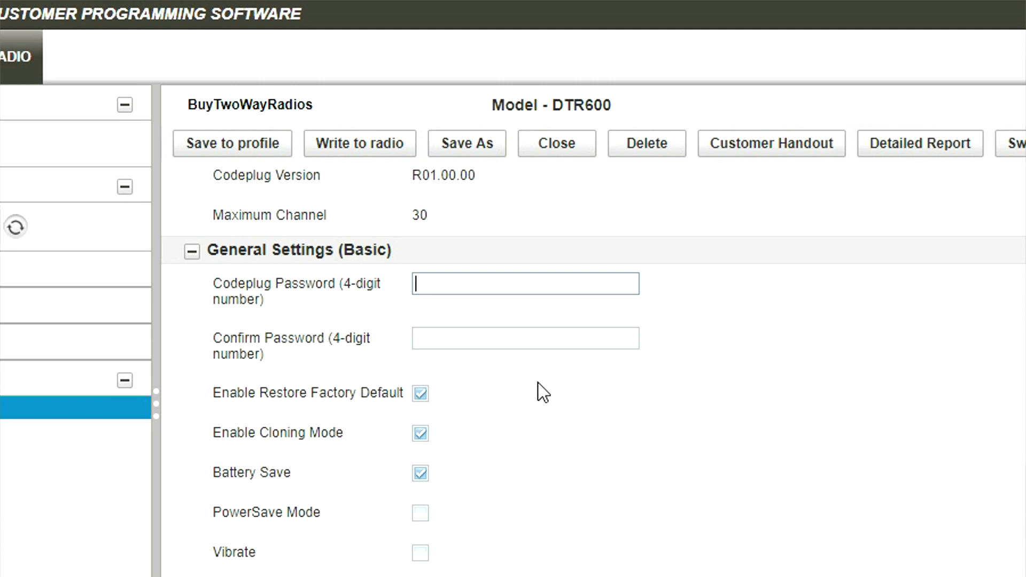
pyautogui.scroll(-2, 538, 383)
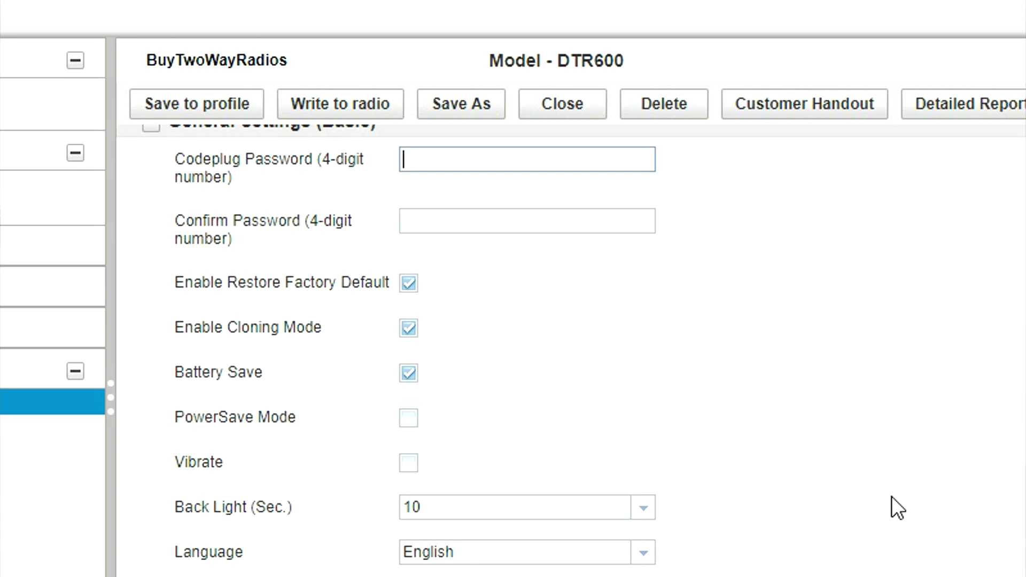
pyautogui.scroll(-2, 891, 495)
pyautogui.scroll(-2, 891, 496)
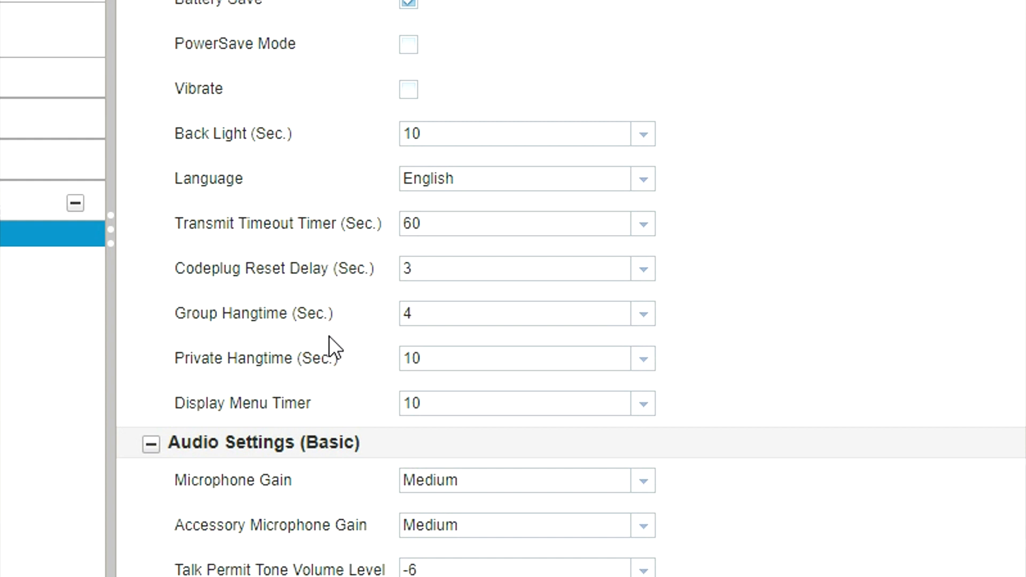
pyautogui.scroll(-1, 335, 314)
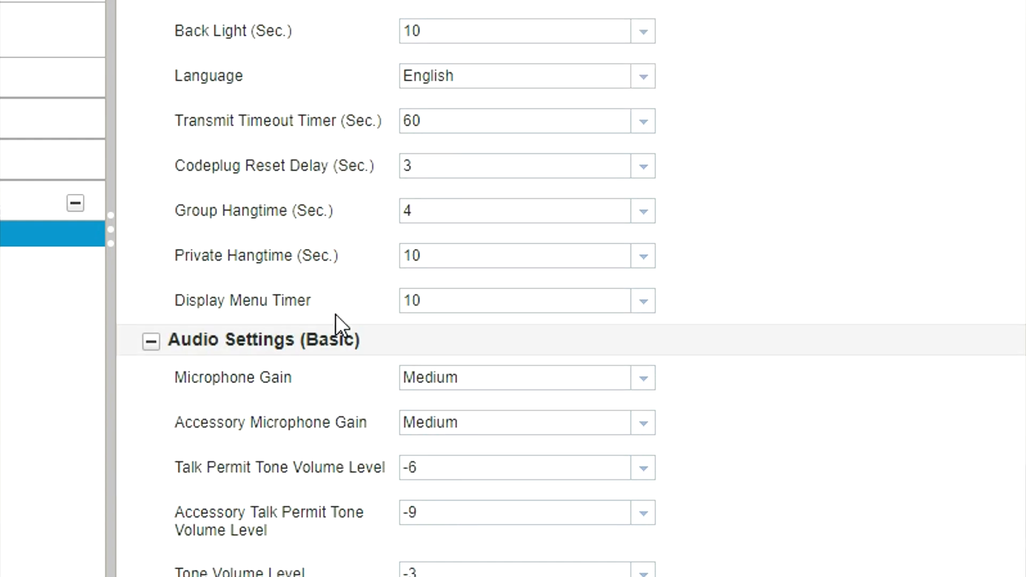
# Examine the basic audio settings, including the Microphone Gain options, tone volume levels, receive tones and internal PTT with accessory
pyautogui.scroll(-1, 336, 314)
pyautogui.scroll(-1, 338, 313)
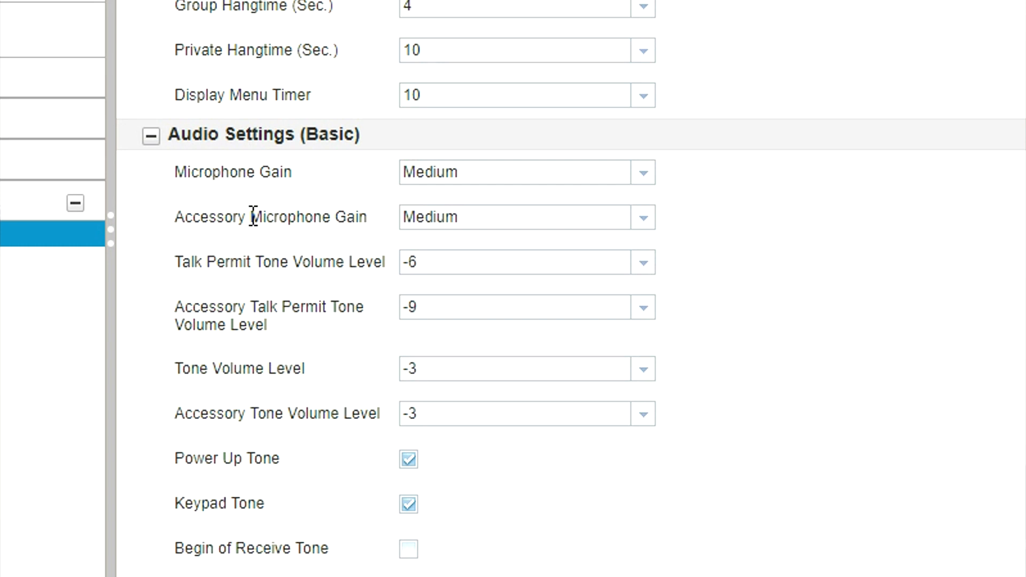
pyautogui.click(641, 174)
pyautogui.click(641, 175)
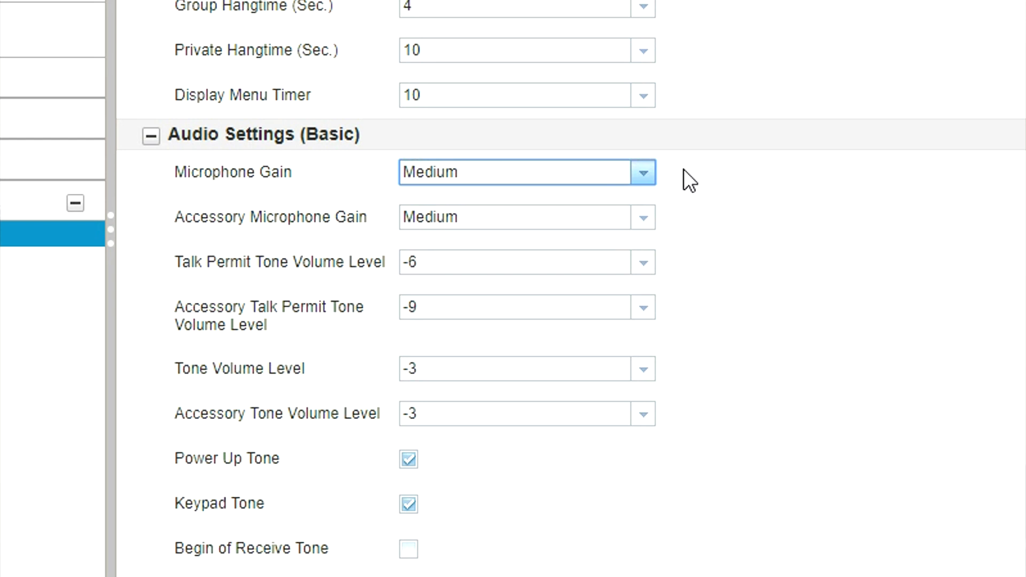
pyautogui.scroll(-2, 714, 214)
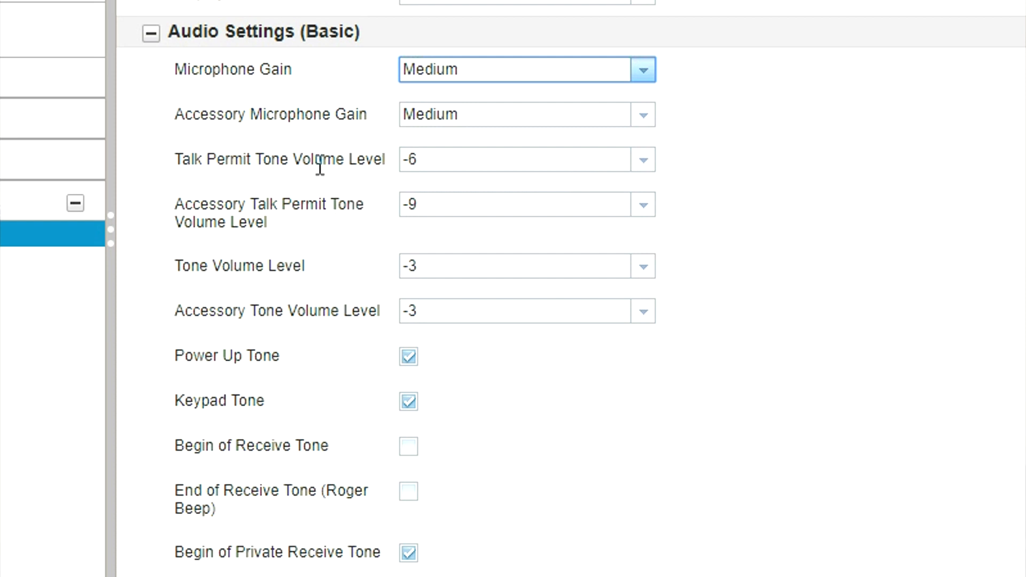
pyautogui.scroll(-2, 303, 221)
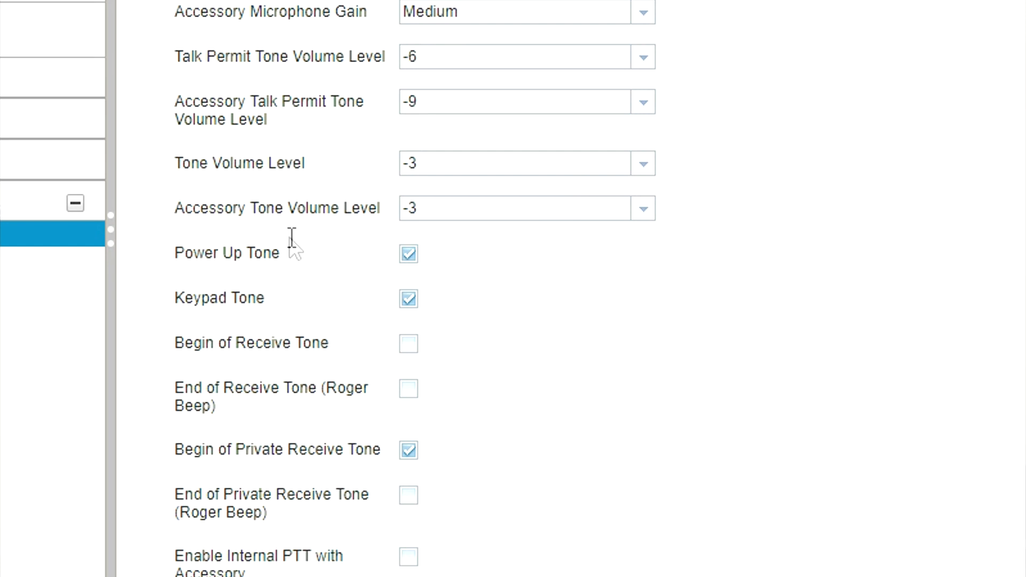
pyautogui.scroll(-2, 290, 240)
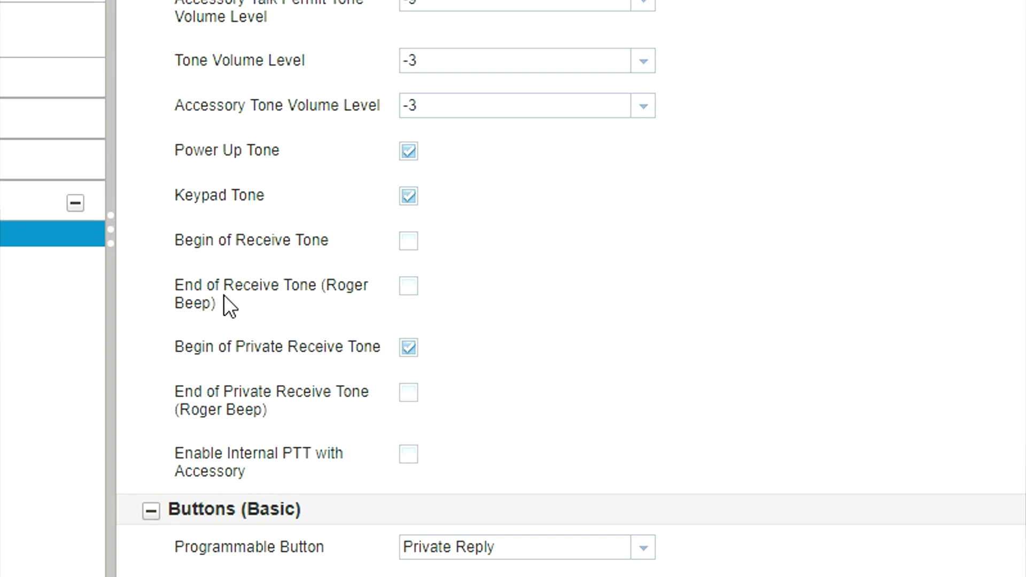
pyautogui.scroll(-2, 225, 297)
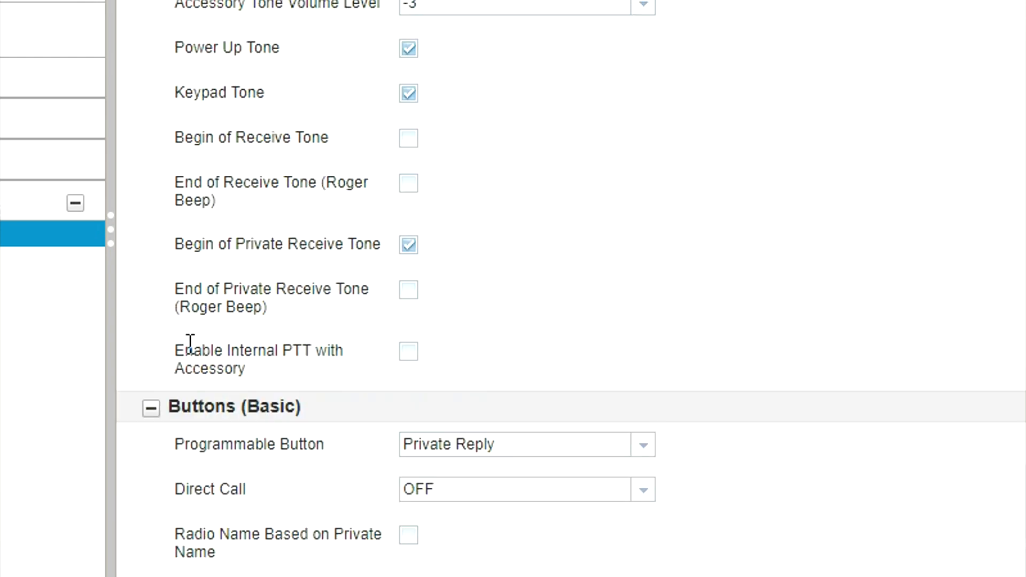